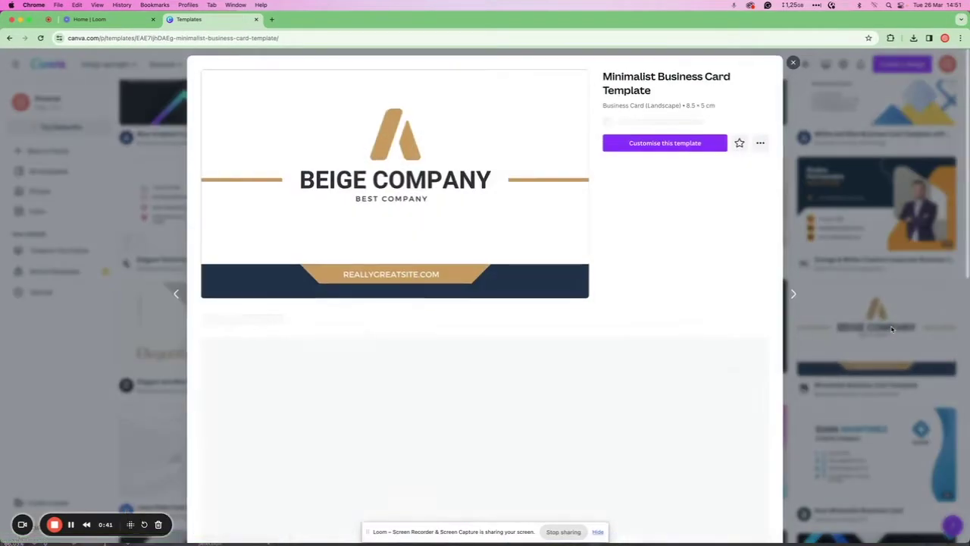
Step: Customise the Minimalist Business Card Template so it opens as a new 8.5 × 5 cm design
left_click(653, 147)
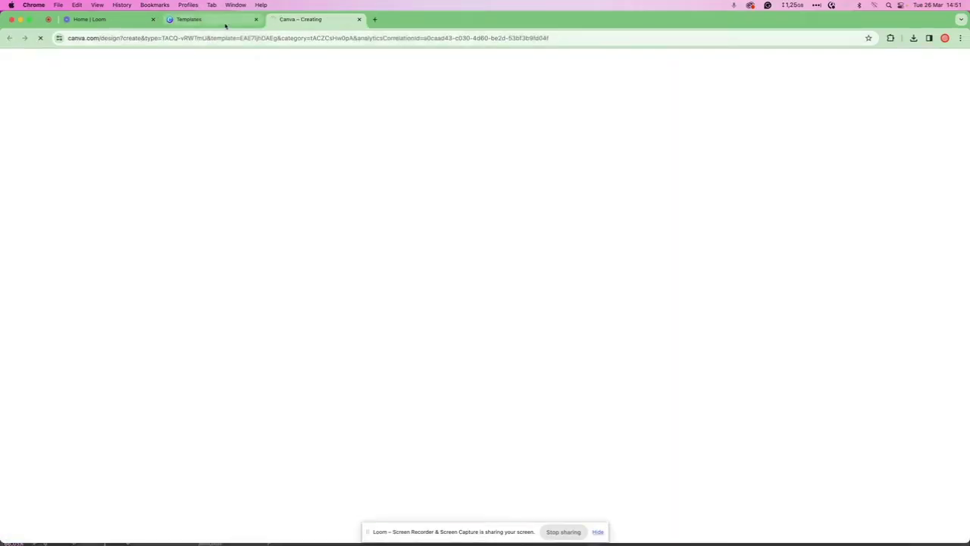
left_click(224, 21)
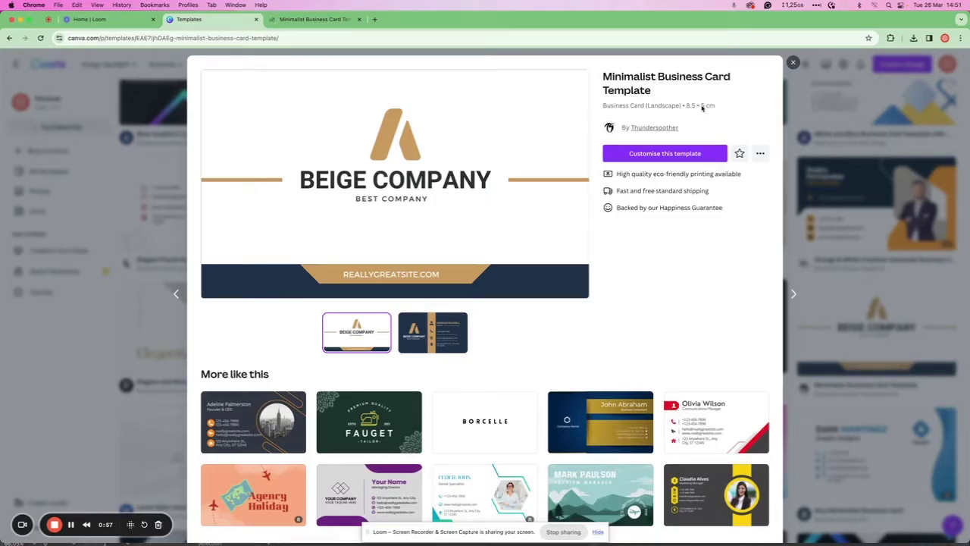
Step: Group every element of the BEIGE COMPANY card and copy the group
left_click(314, 19)
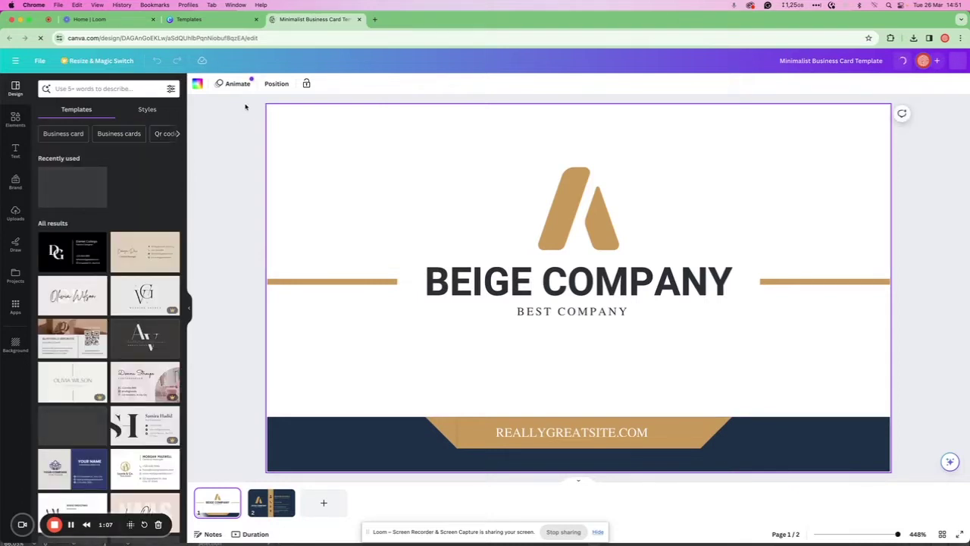
left_click_drag(246, 106, 966, 480)
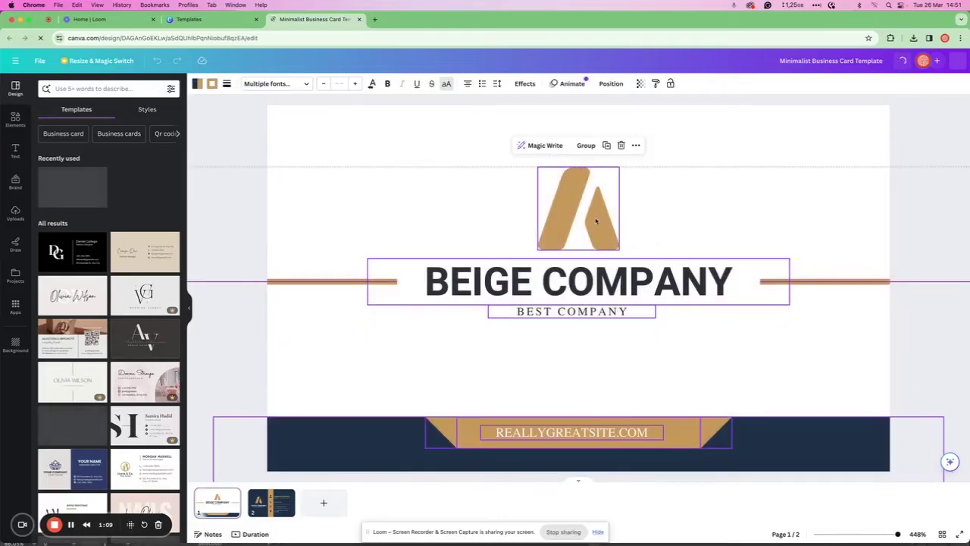
left_click(586, 144)
right_click(576, 204)
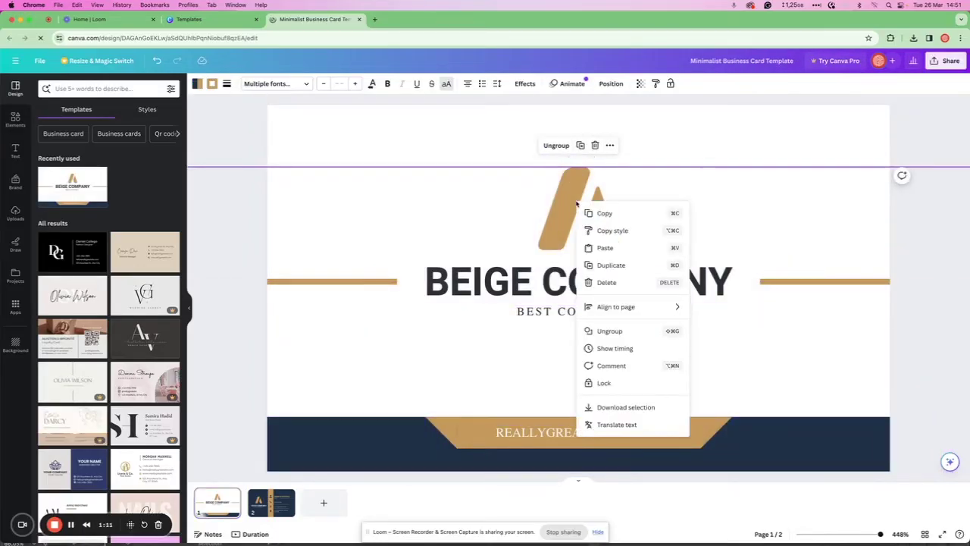
left_click(612, 213)
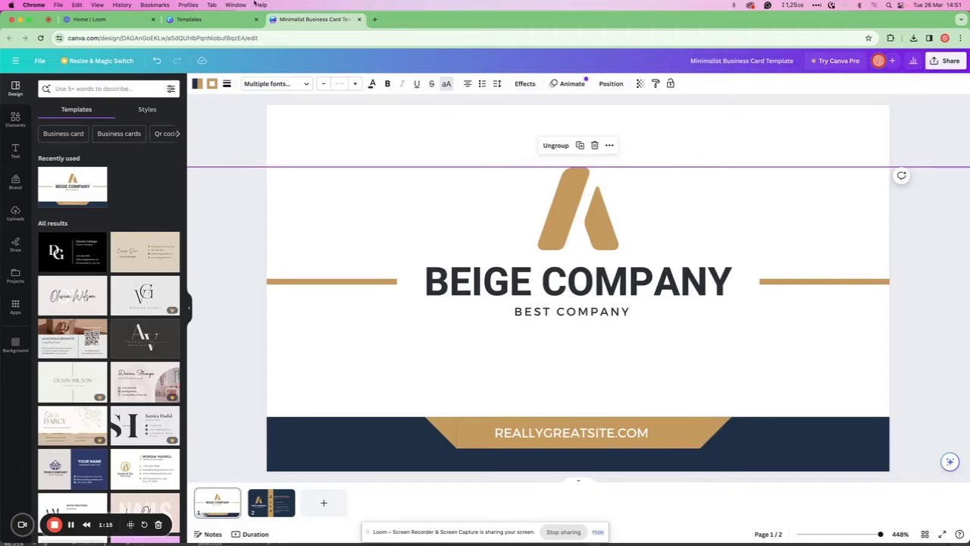
left_click(190, 19)
Step: Start a custom-size design in millimetres with a width of 90
left_click(802, 65)
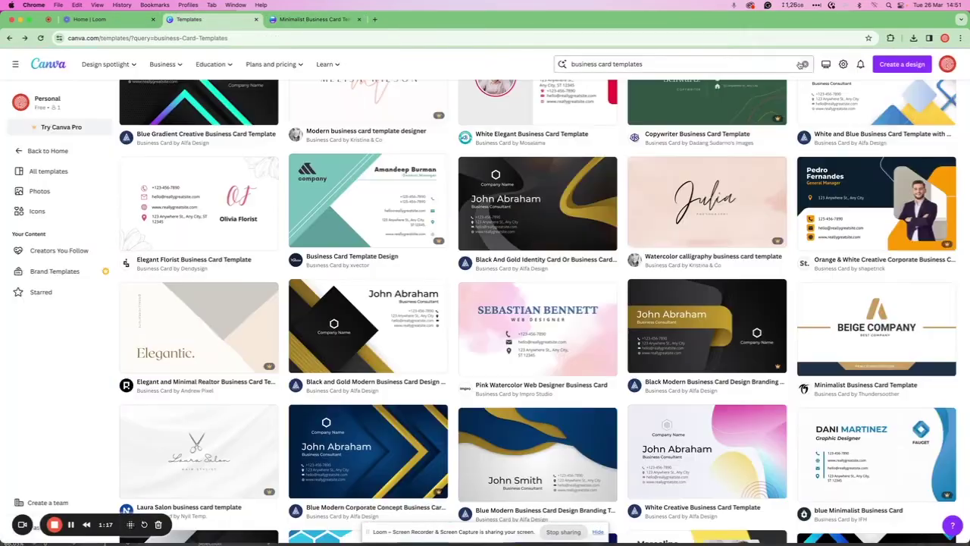
left_click(902, 65)
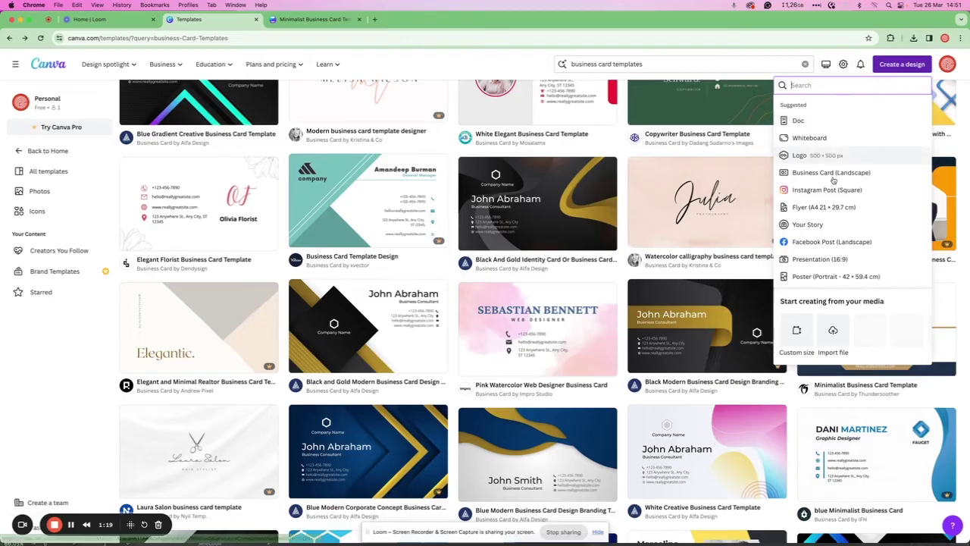
left_click(796, 331)
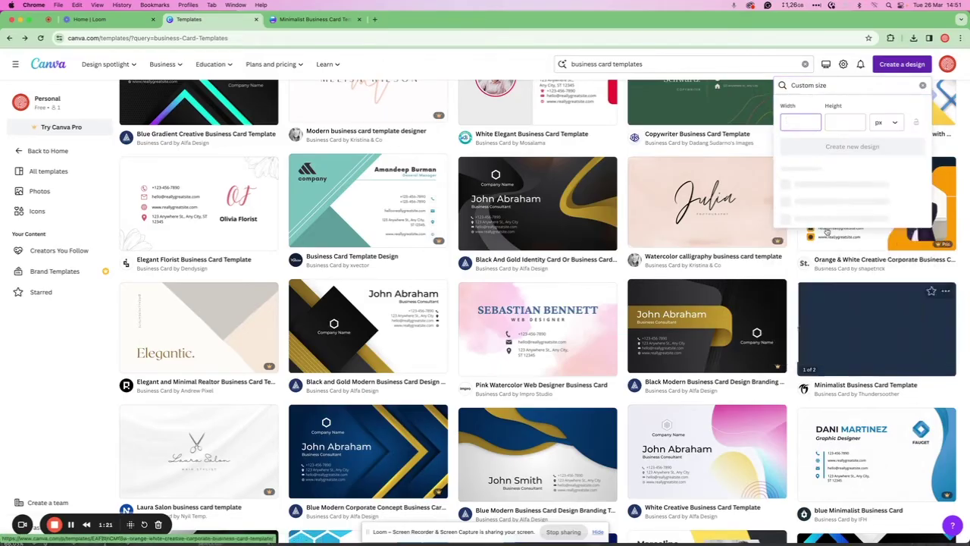
left_click(890, 125)
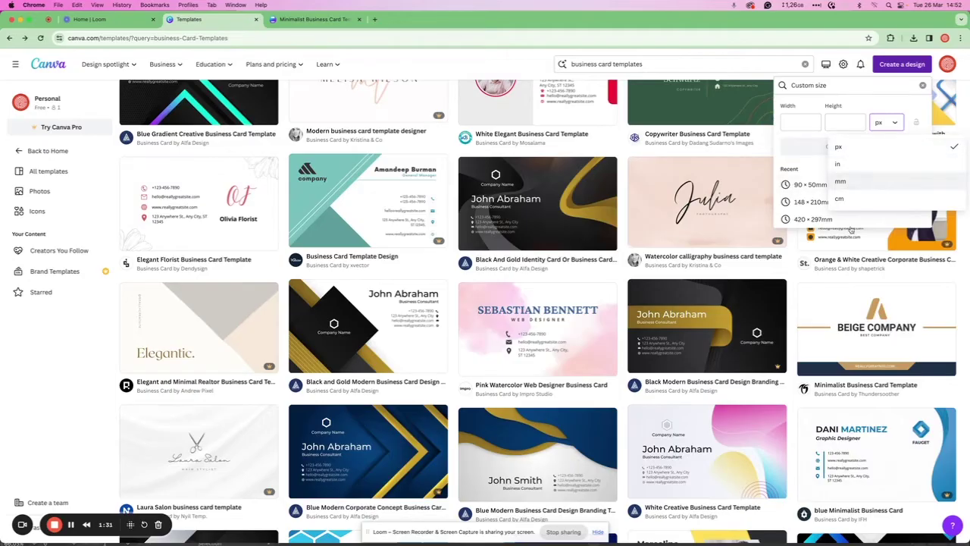
left_click(841, 182)
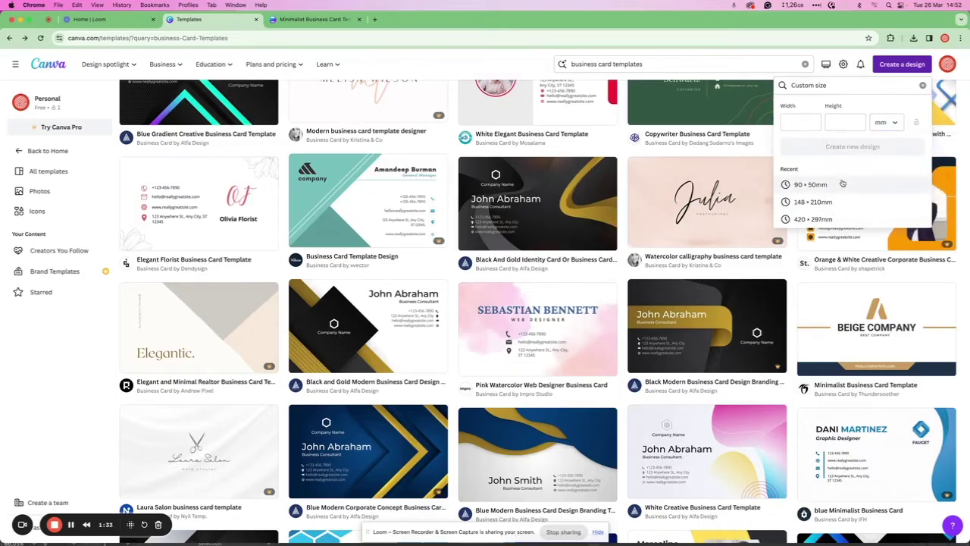
left_click(807, 119)
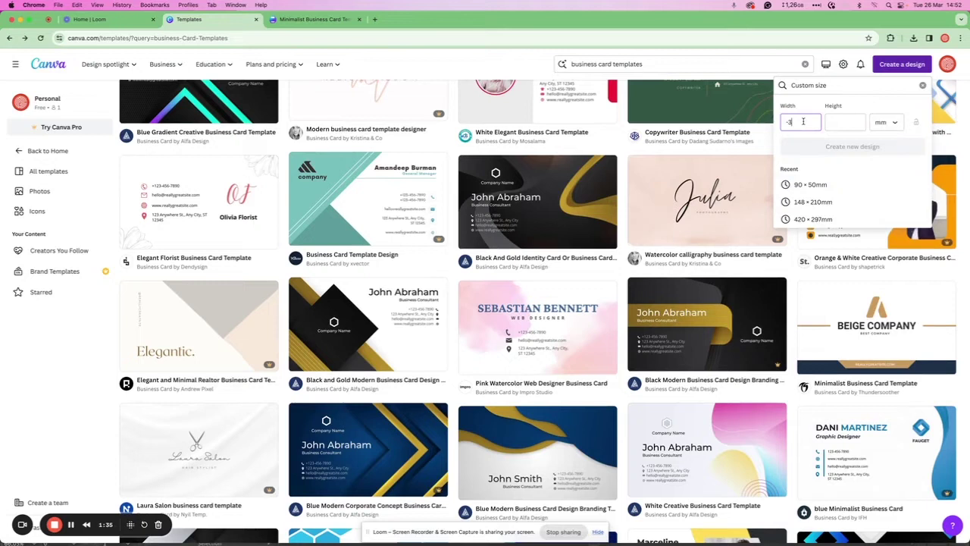
type("90")
left_click(836, 121)
Step: Create the design at height 50, then paste and align the copied card on the page
type("50")
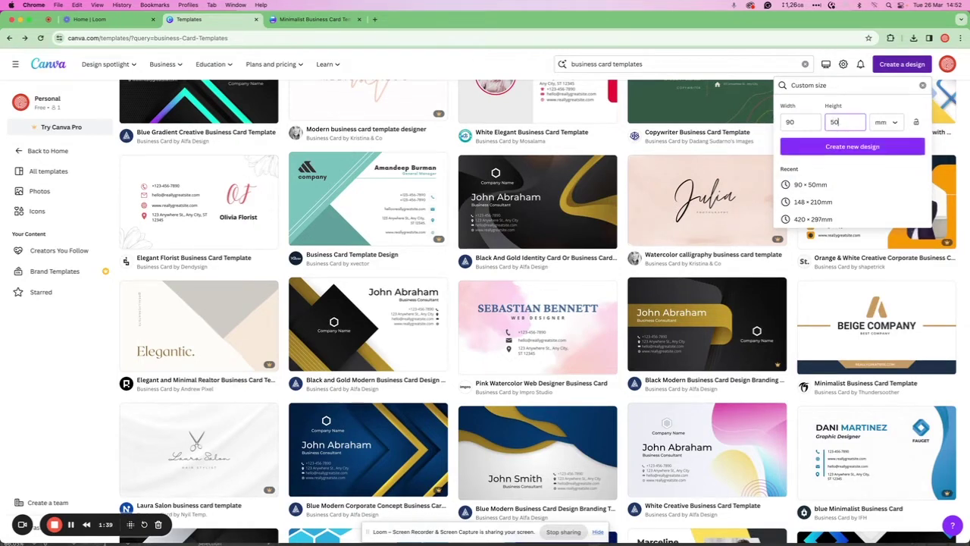
left_click(873, 151)
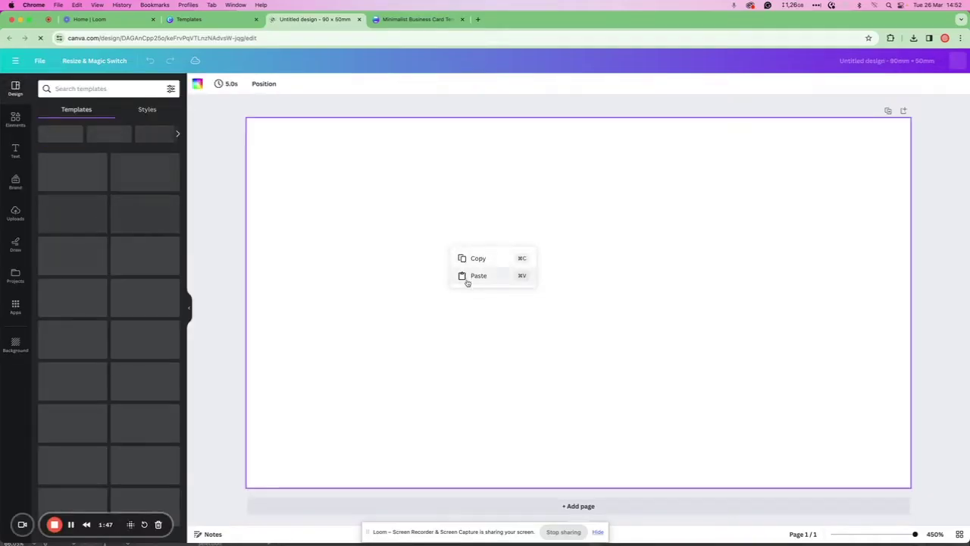
left_click(478, 275)
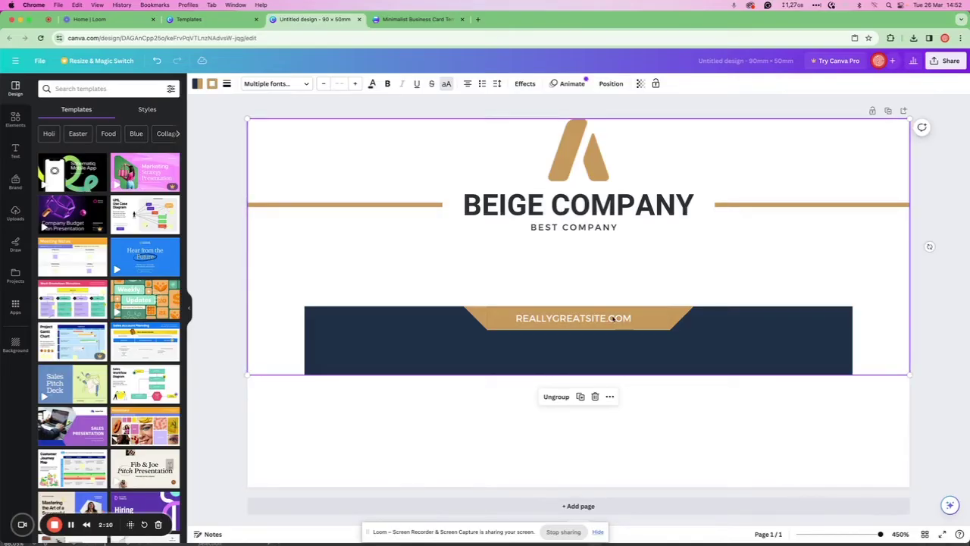
left_click_drag(614, 319, 614, 430)
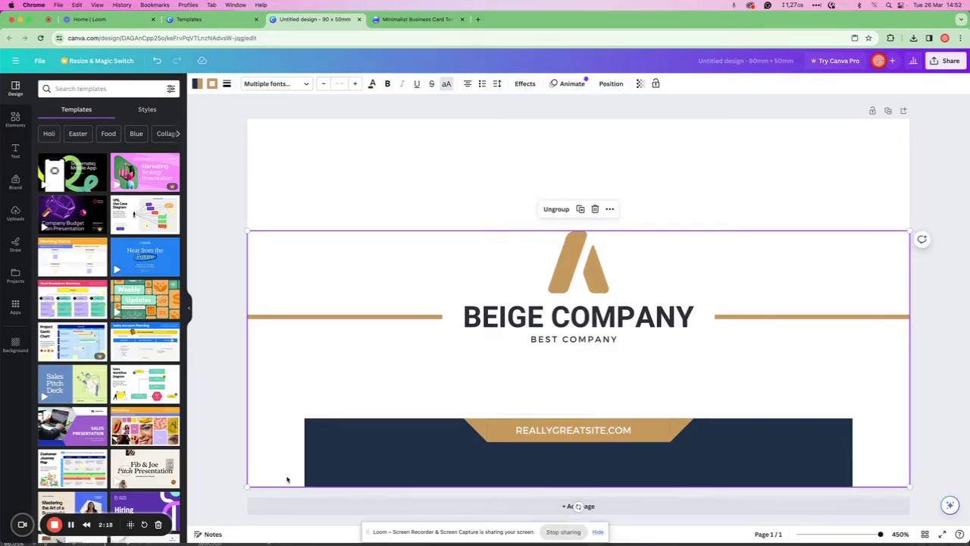
left_click_drag(590, 433, 587, 455)
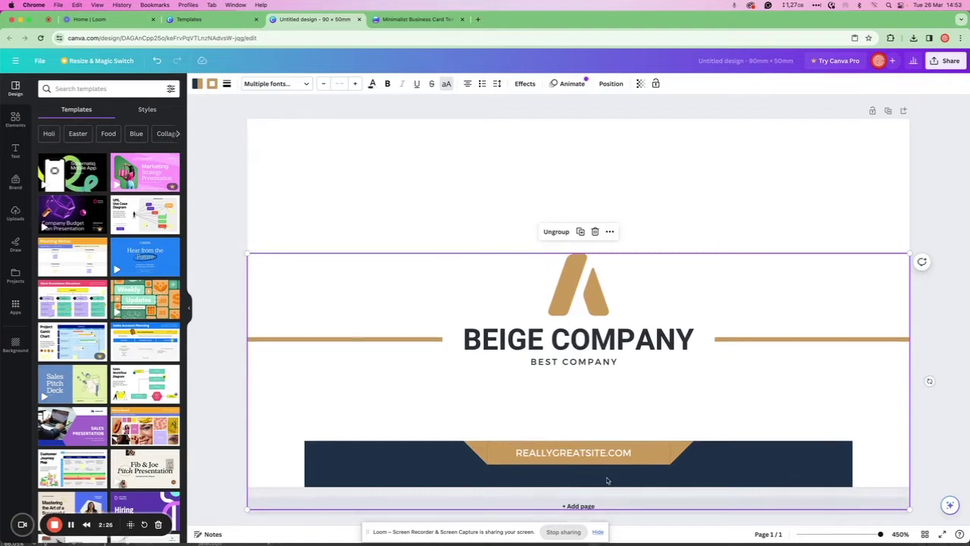
left_click_drag(585, 451, 583, 447)
Step: Ungroup the pasted card into separate elements
left_click(584, 447)
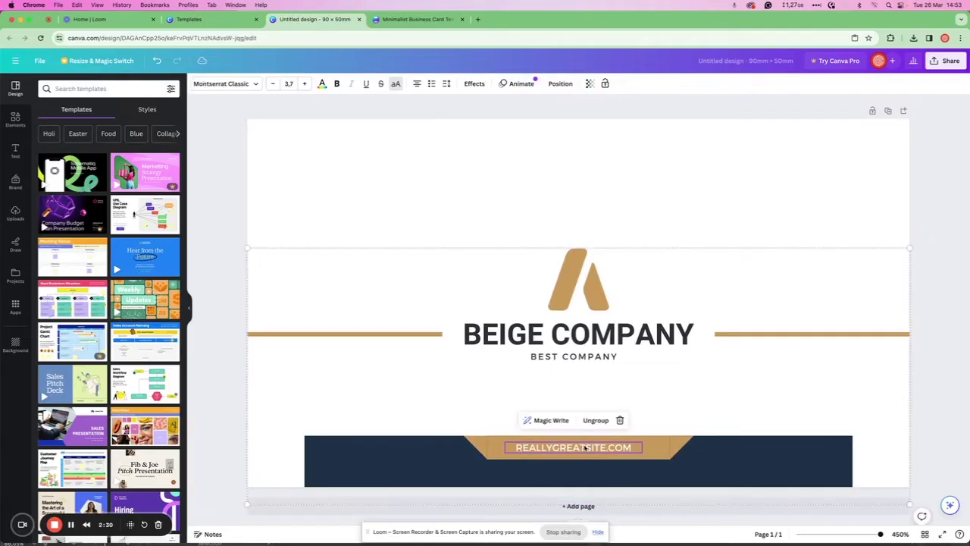
left_click(556, 279)
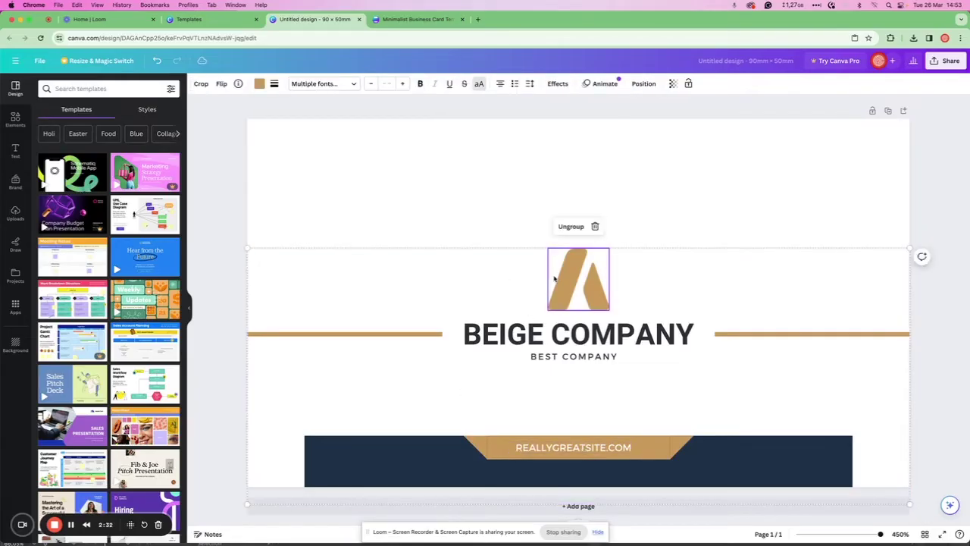
left_click(572, 227)
left_click(418, 206)
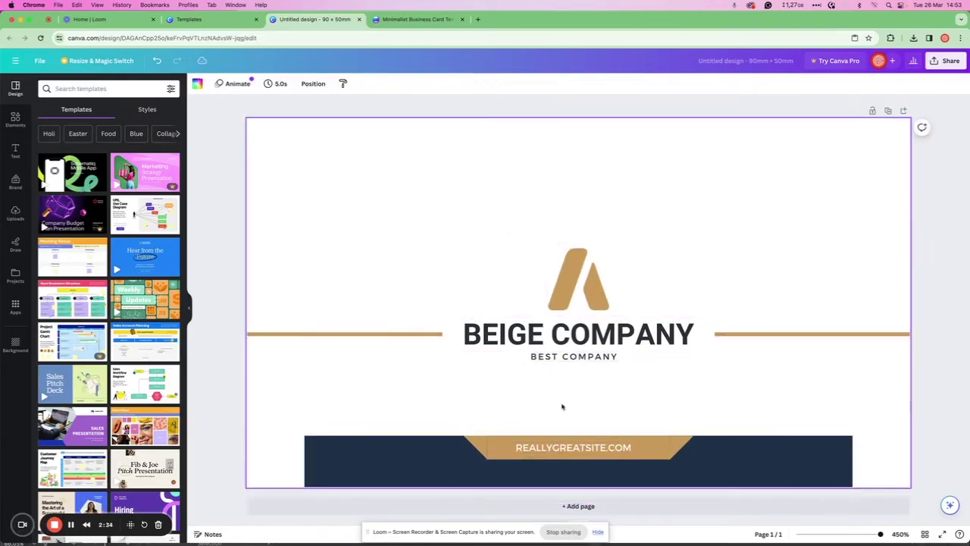
Step: Resize the navy footer band so it extends past the page's bottom edge
left_click(576, 453)
left_click(575, 456)
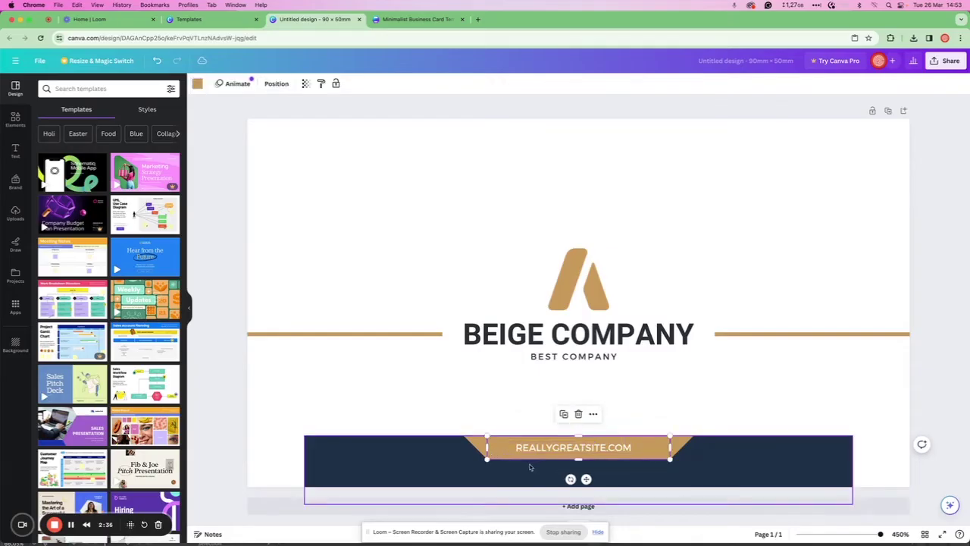
left_click(539, 485)
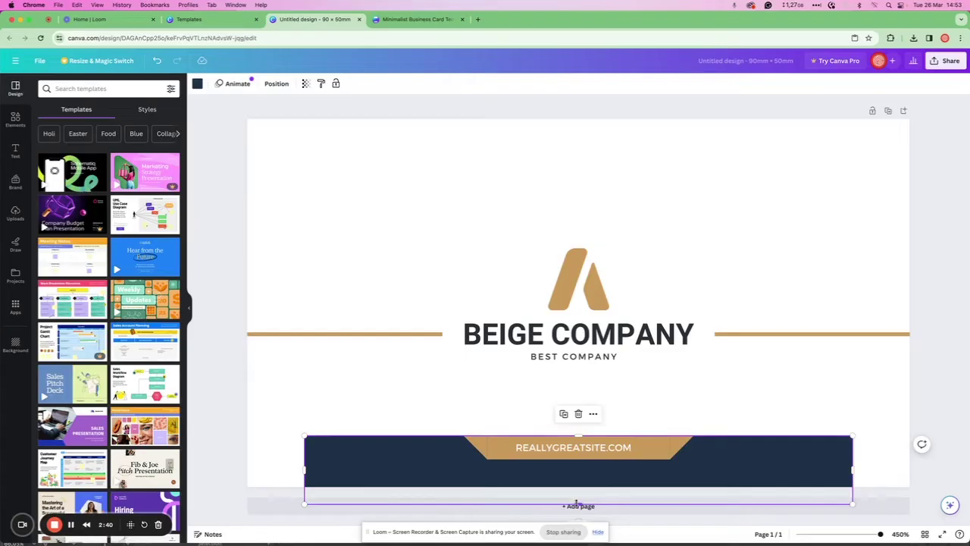
left_click_drag(579, 504, 577, 486)
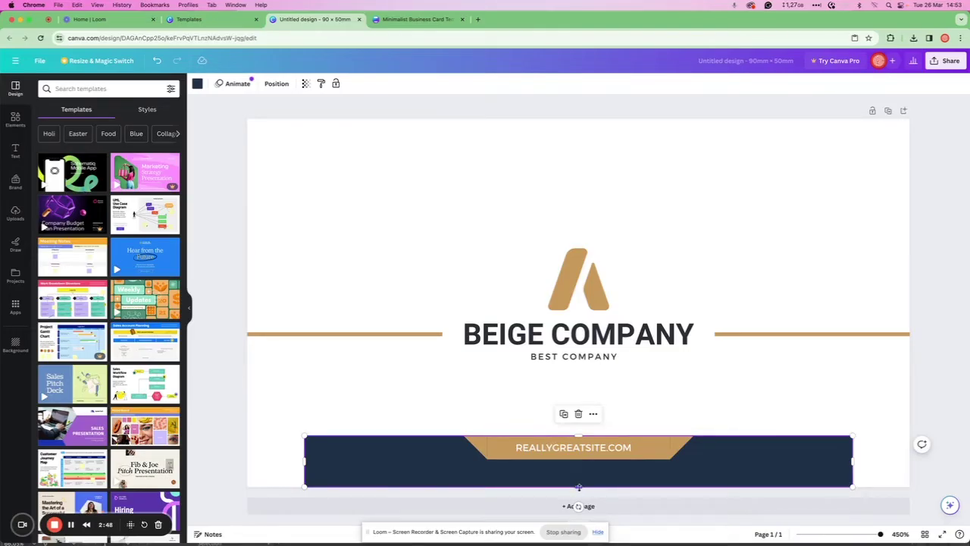
left_click_drag(578, 487, 579, 504)
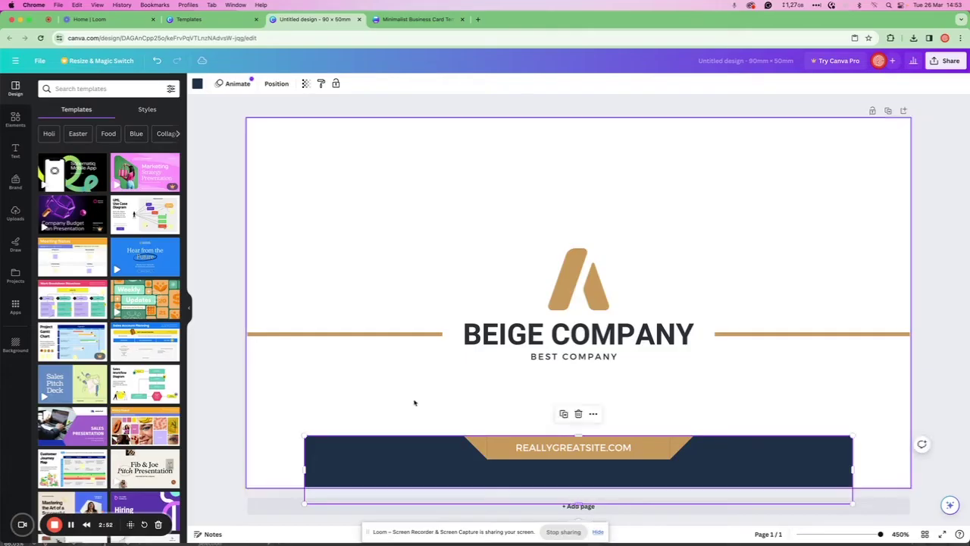
Step: Extend the left and right gold lines out to the card's edges
left_click(298, 334)
mouse_move(248, 334)
left_mouse_down()
mouse_move(228, 334)
mouse_move(247, 335)
left_mouse_up()
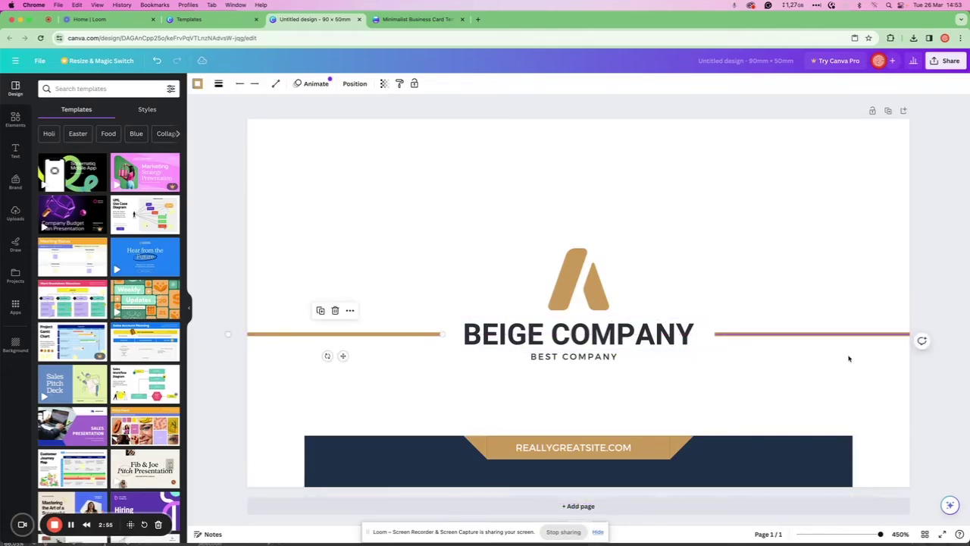
left_click(905, 334)
left_click_drag(910, 334, 932, 334)
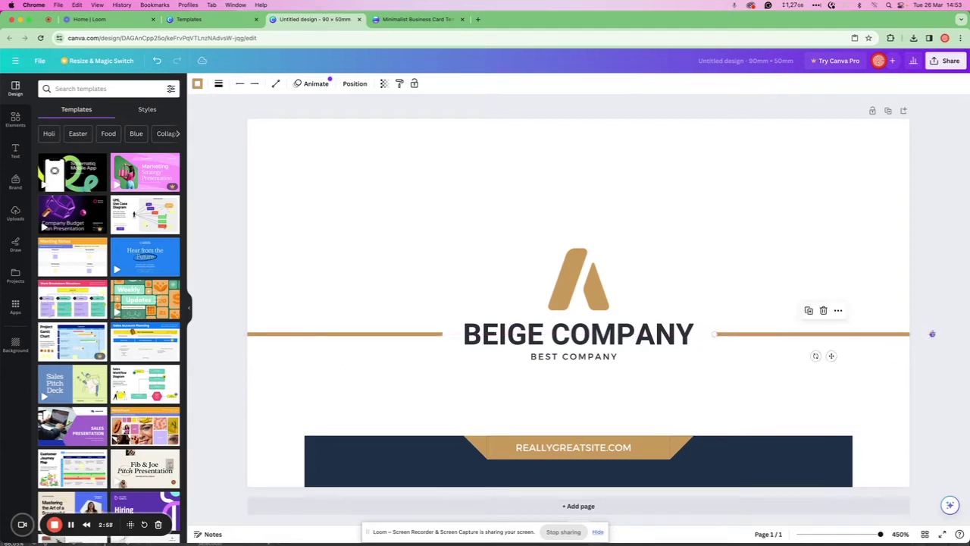
Step: Change the website text to WOW.COM and the title to WOWZER
double_click(564, 448)
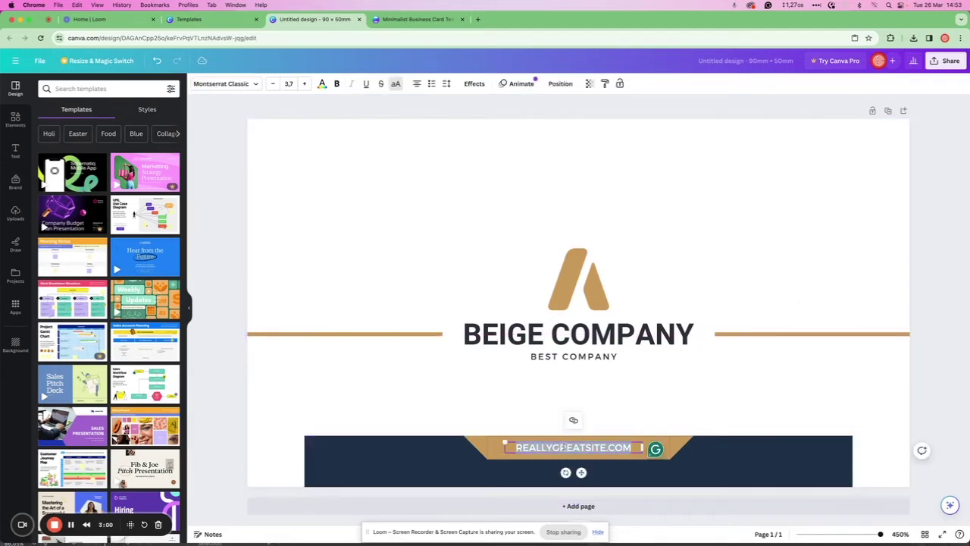
type("WOW")
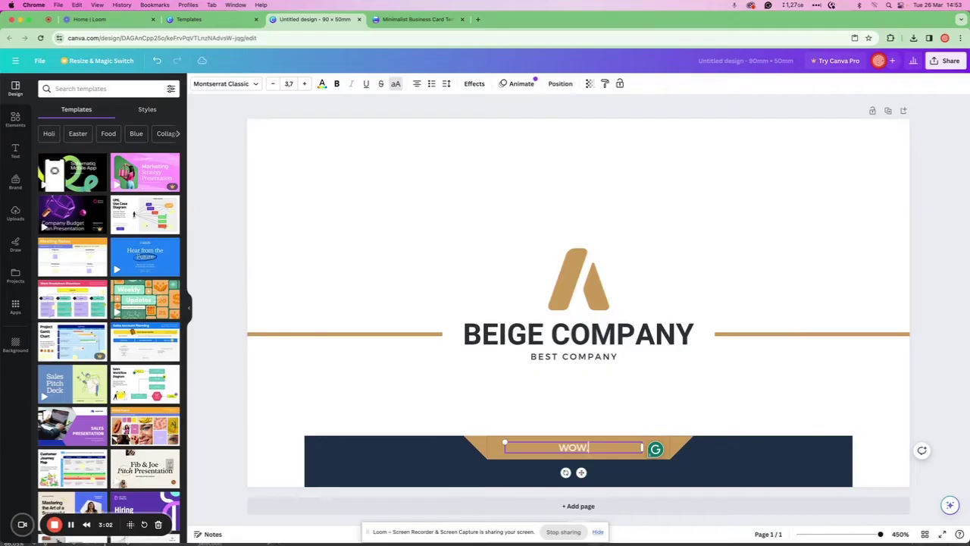
type(".COM")
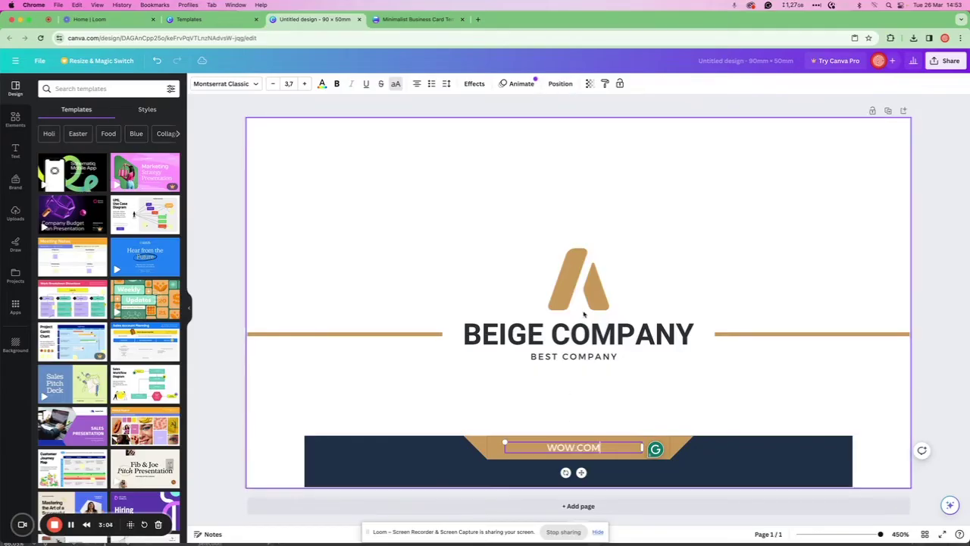
left_click(557, 338)
left_click(557, 338)
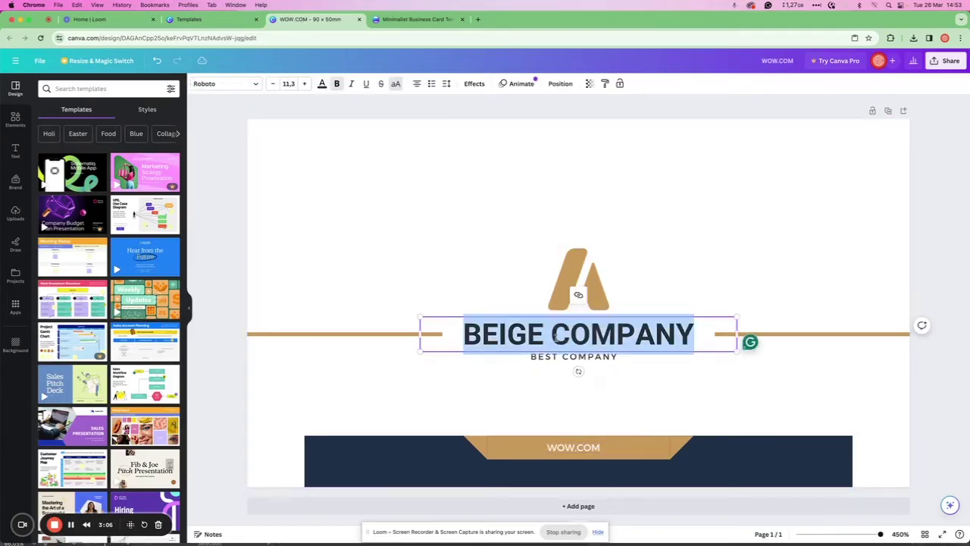
type("WOW")
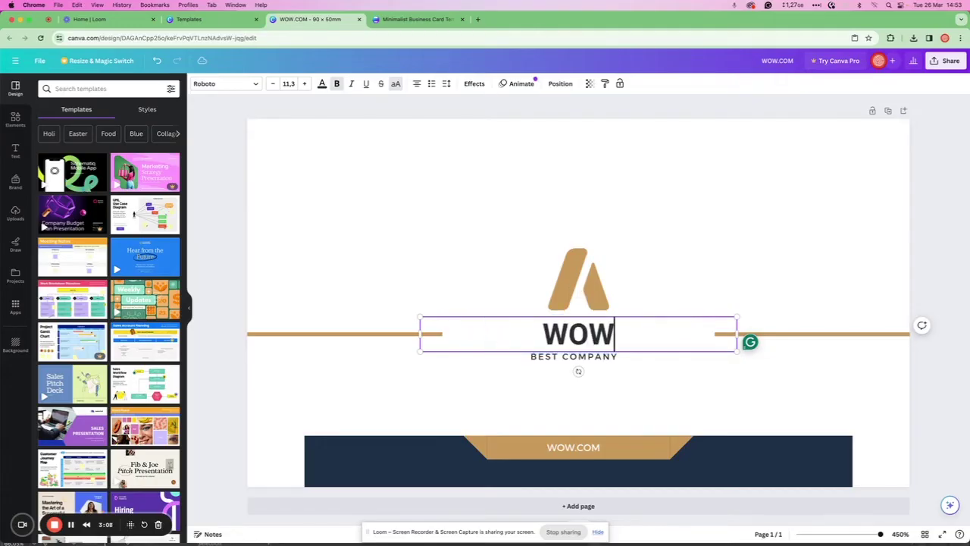
type("ZER")
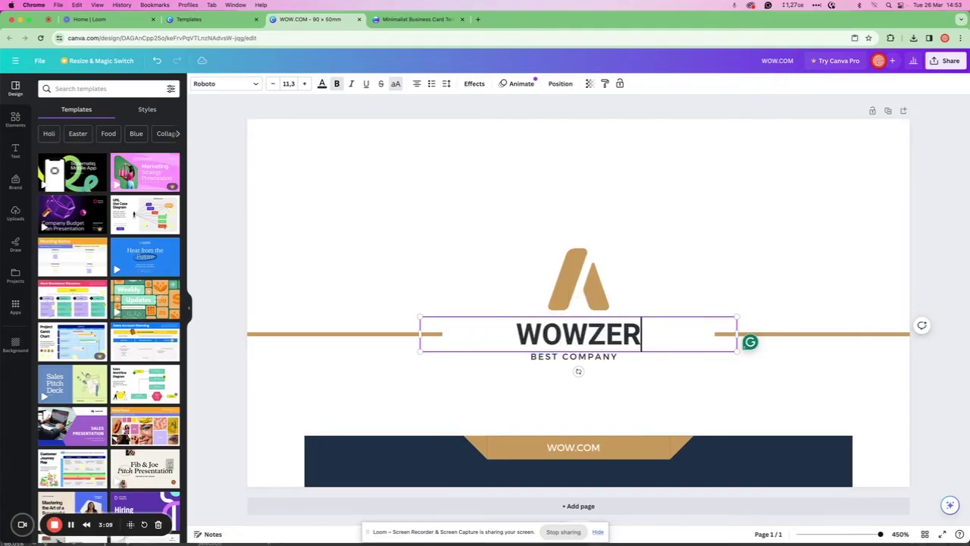
Step: Change the tagline to BEST ONLINE PRINT COMPANY on one line, centred under WOWZER
left_click(545, 361)
left_click(544, 358)
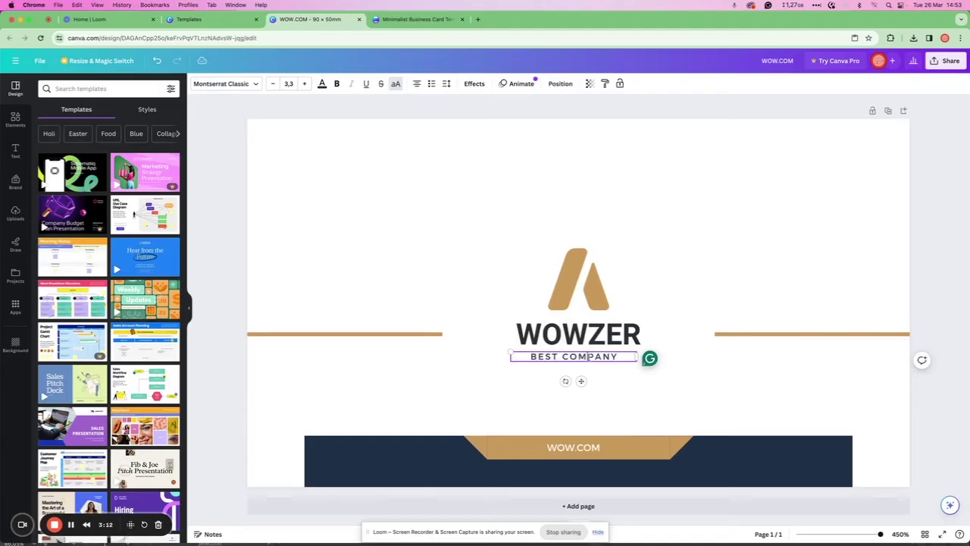
double_click(590, 356)
type("ONLINE ")
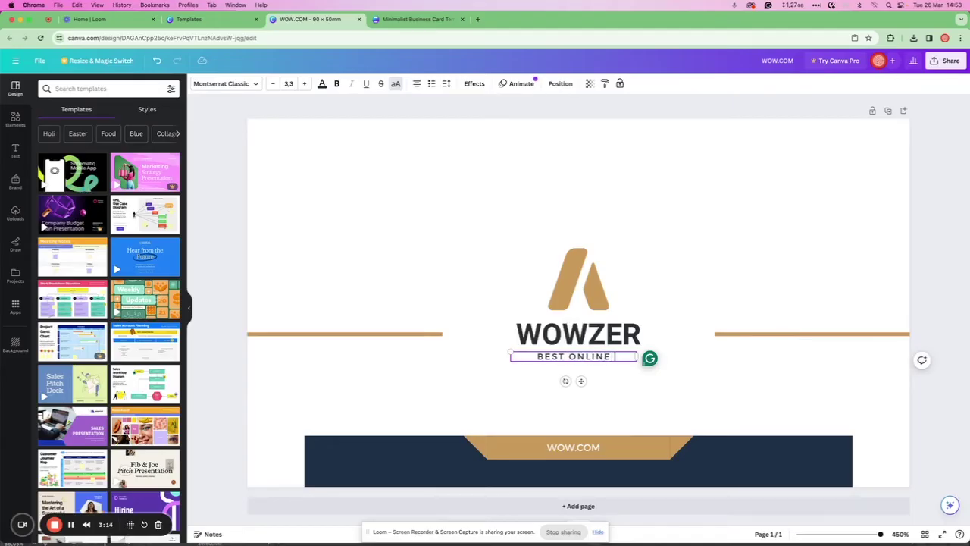
type("PRINT")
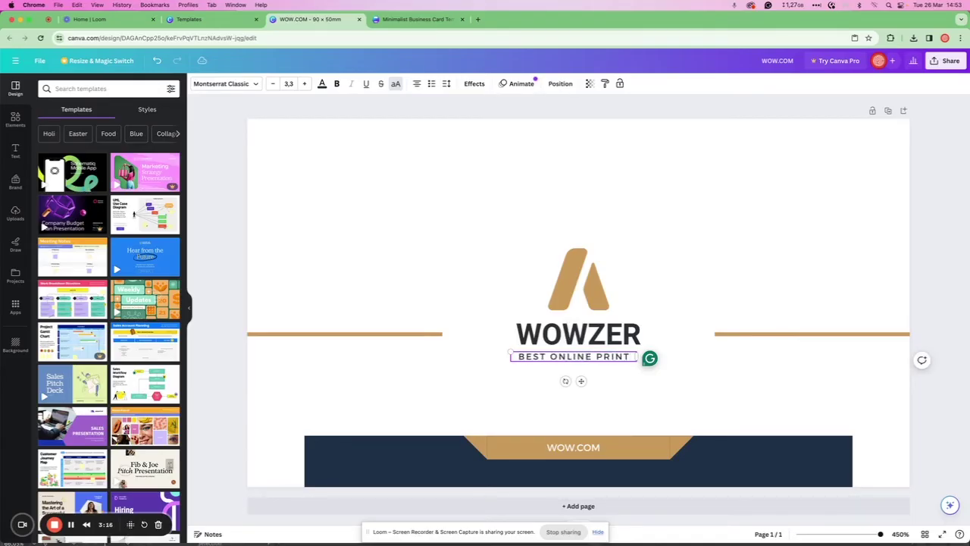
type(" COMPANY")
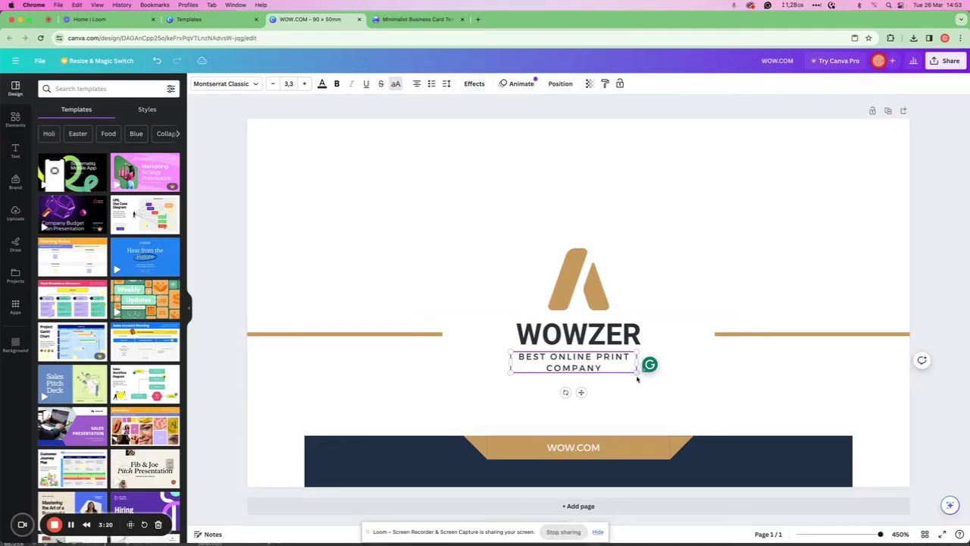
left_click_drag(637, 372, 684, 377)
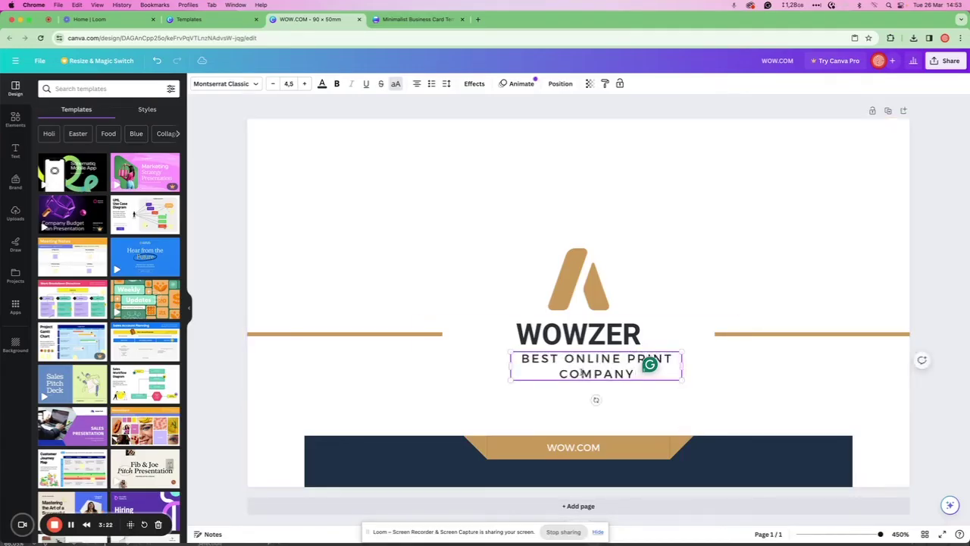
key("ctrl+z")
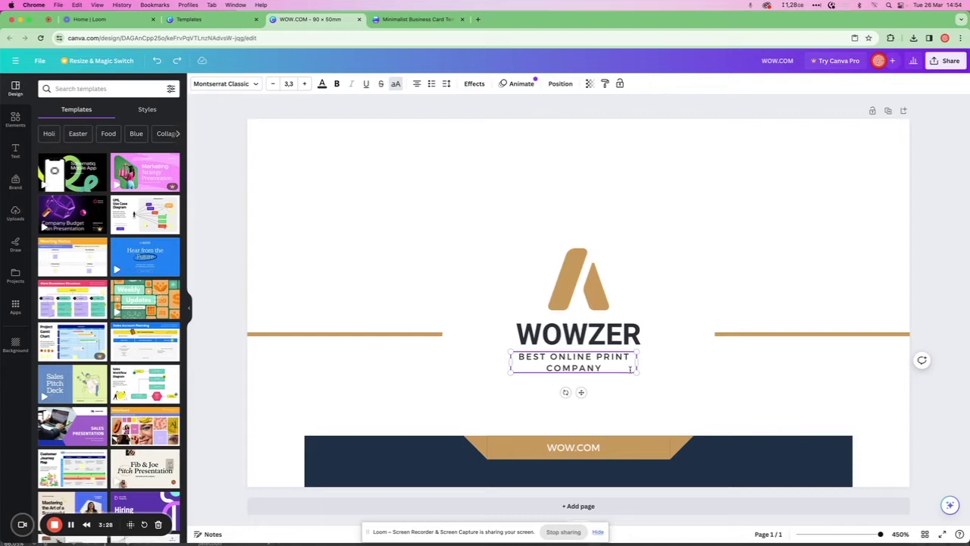
left_click_drag(636, 361, 708, 358)
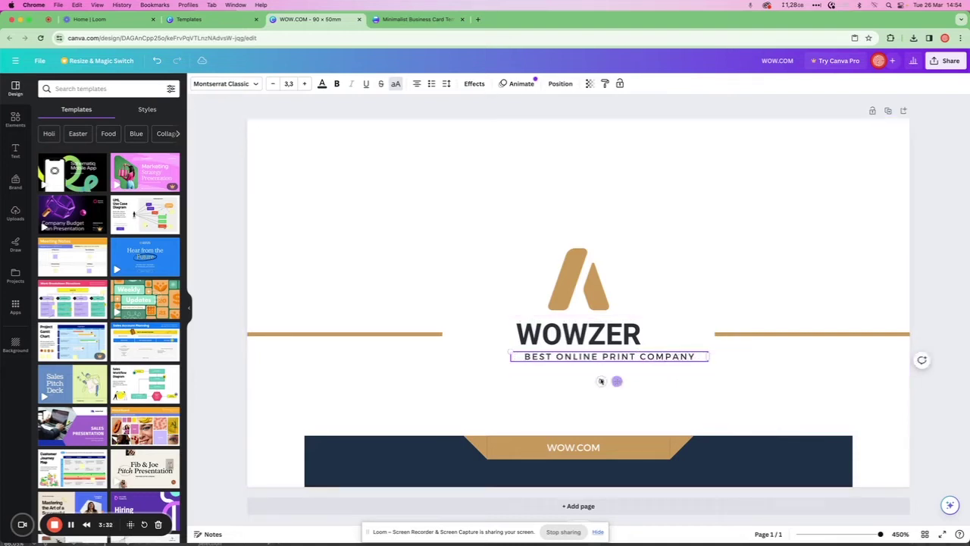
left_click_drag(617, 380, 588, 383)
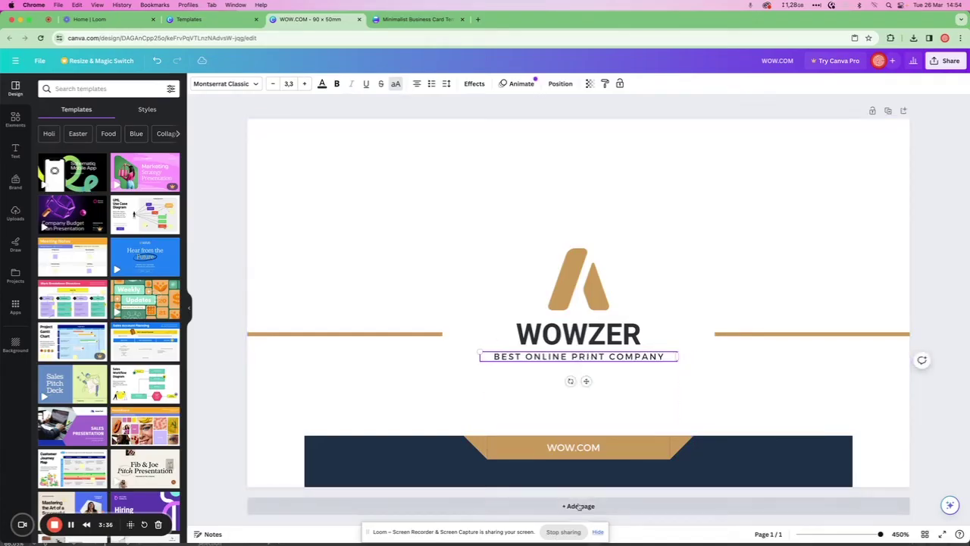
left_click(417, 19)
scroll(305, 304, "down", 2)
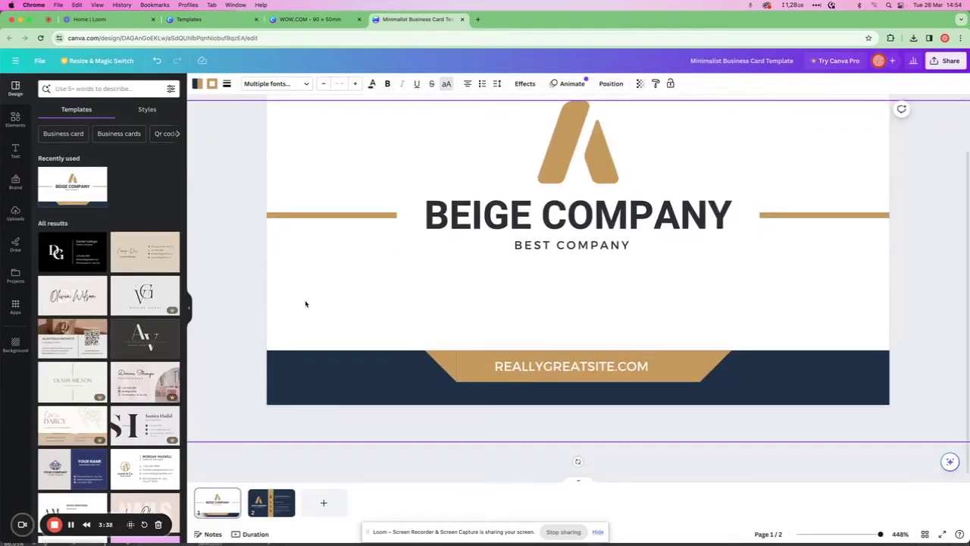
Step: Group and copy all elements of the template's navy back-side card
scroll(314, 333, "down", 5)
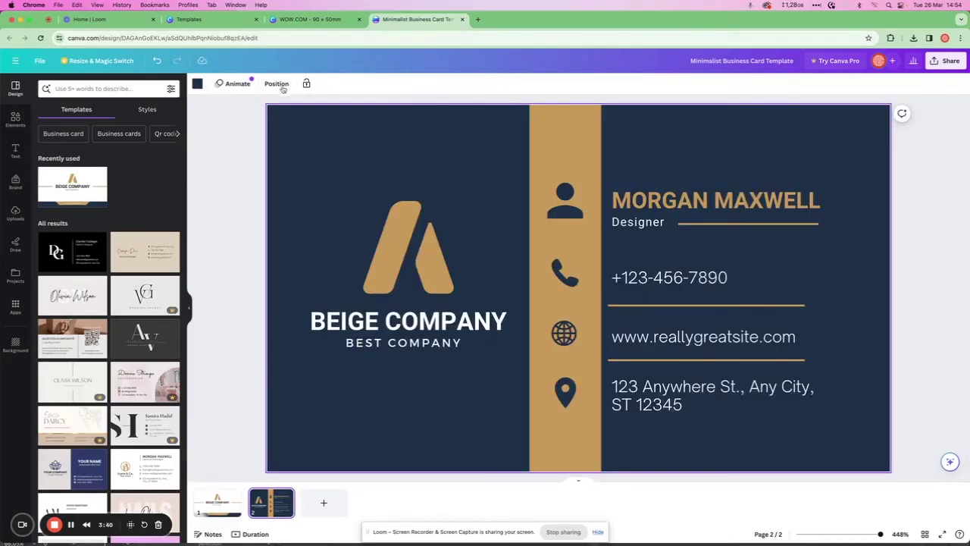
left_click_drag(259, 97, 946, 455)
right_click(797, 381)
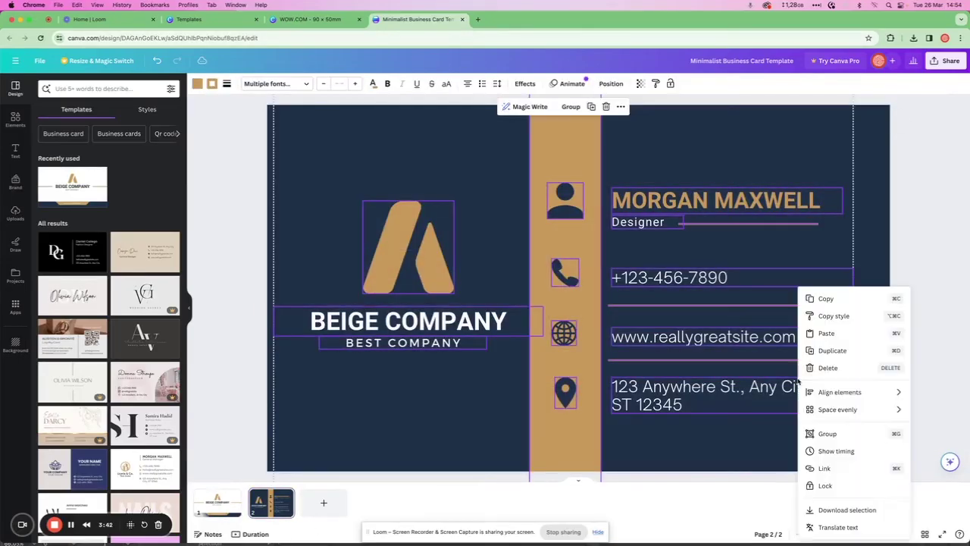
left_click(818, 433)
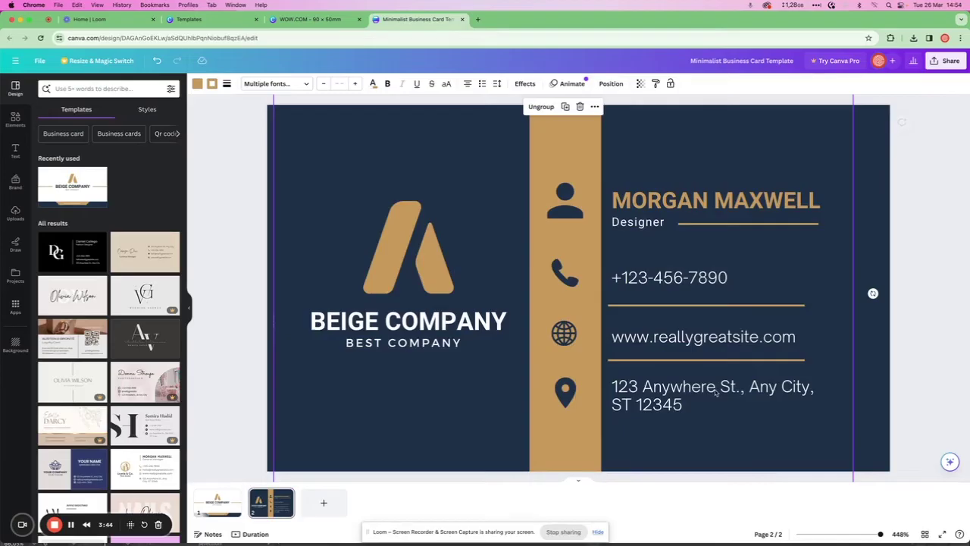
right_click(570, 199)
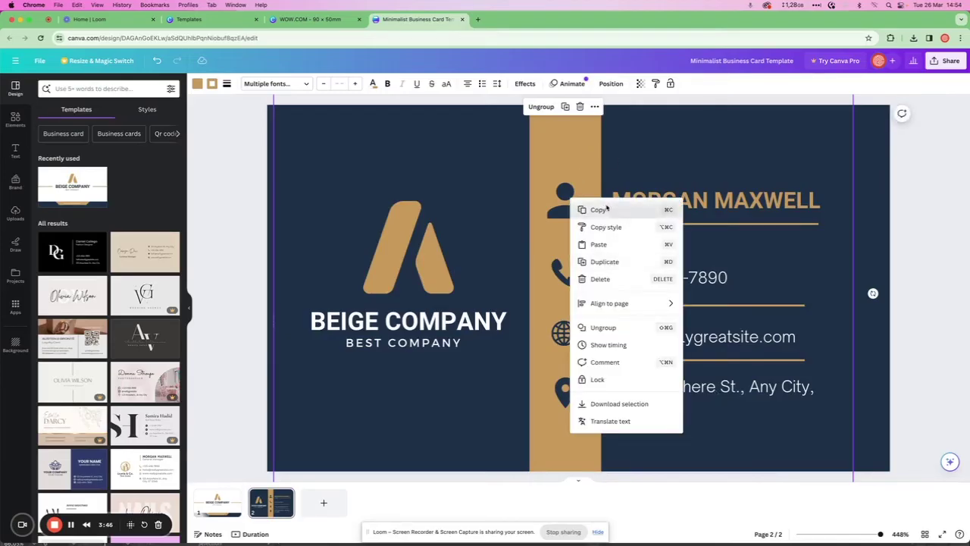
left_click(605, 209)
Step: Add a second page to the WOWZER design and paste the copied back-side group onto it
left_click(311, 19)
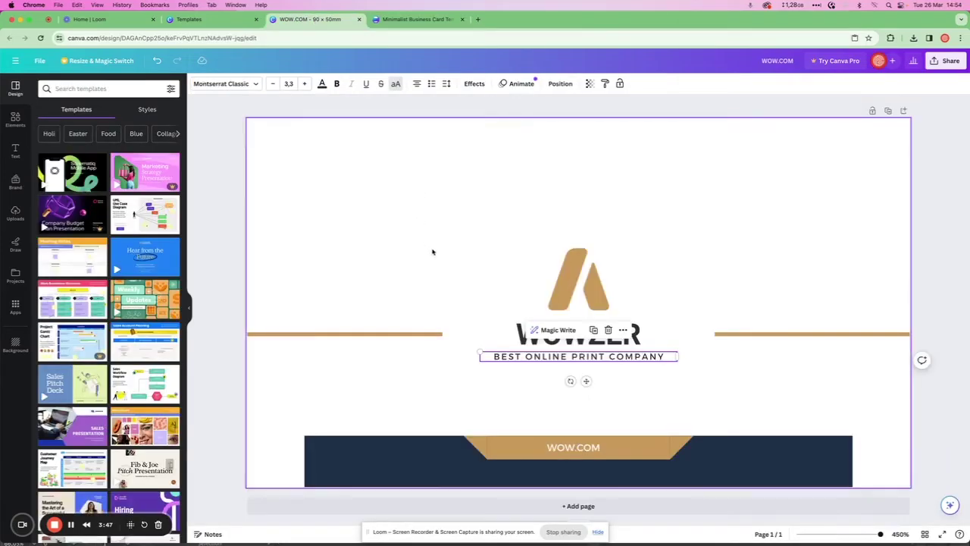
left_click(591, 508)
right_click(516, 389)
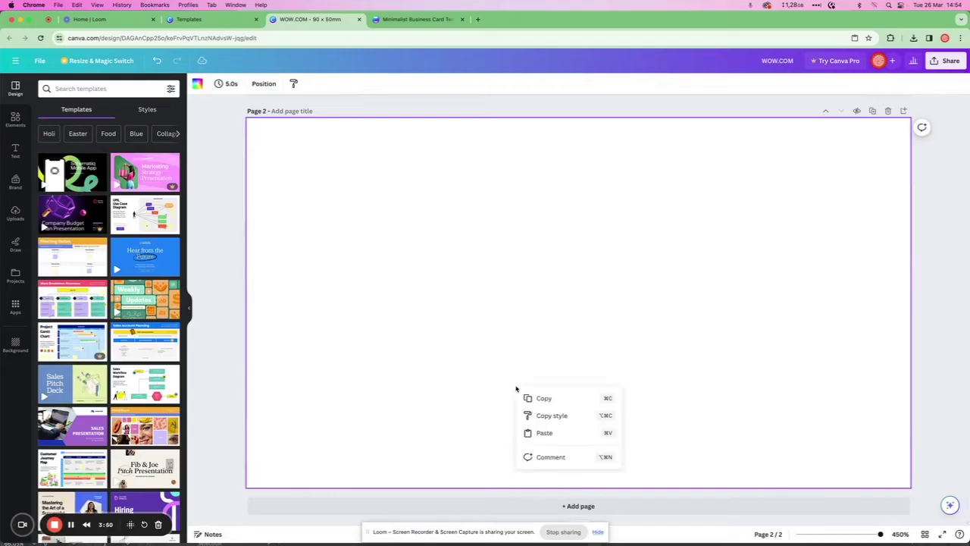
left_click(544, 432)
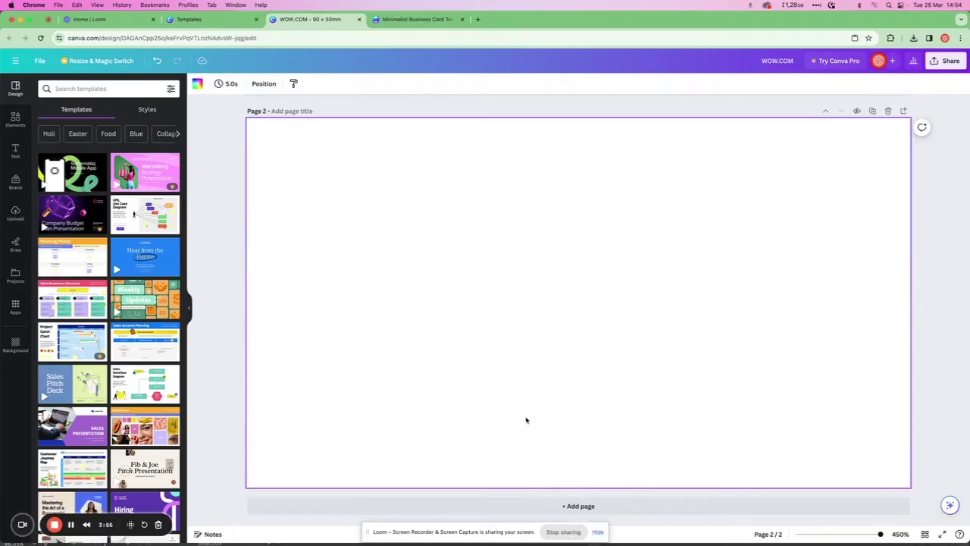
key("super+v")
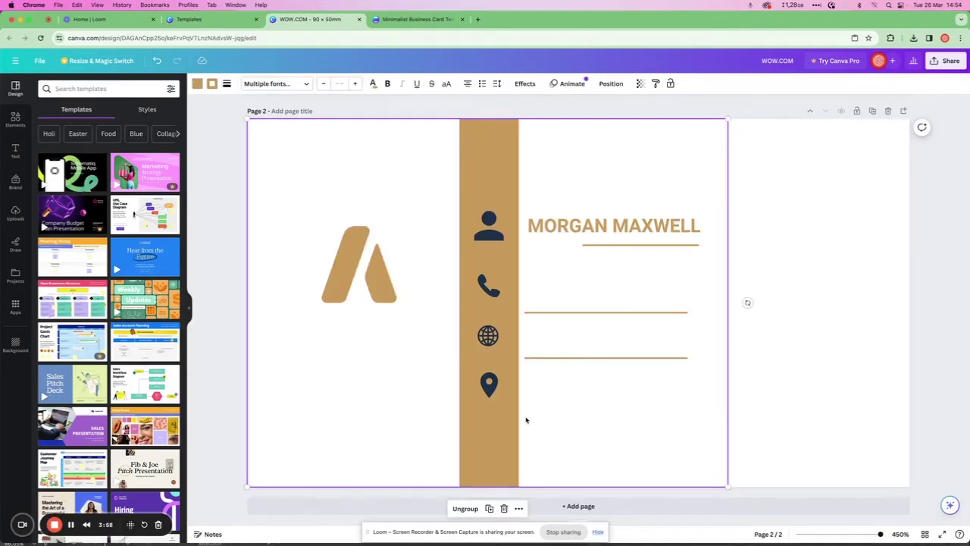
Step: Copy the template's navy background and paste it onto page 2 of the WOWZER design
left_click(415, 19)
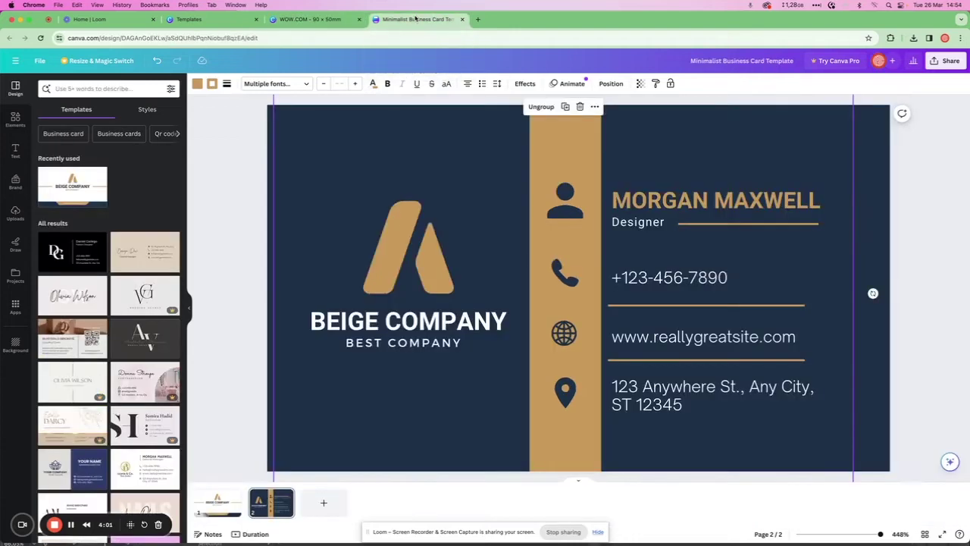
left_click(885, 209)
right_click(885, 209)
left_click(826, 217)
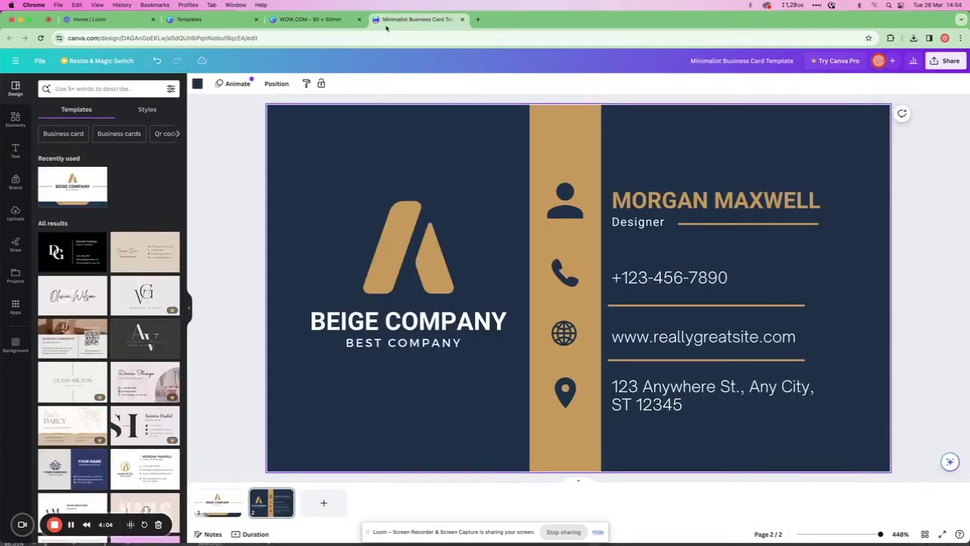
left_click(309, 19)
left_click(233, 216)
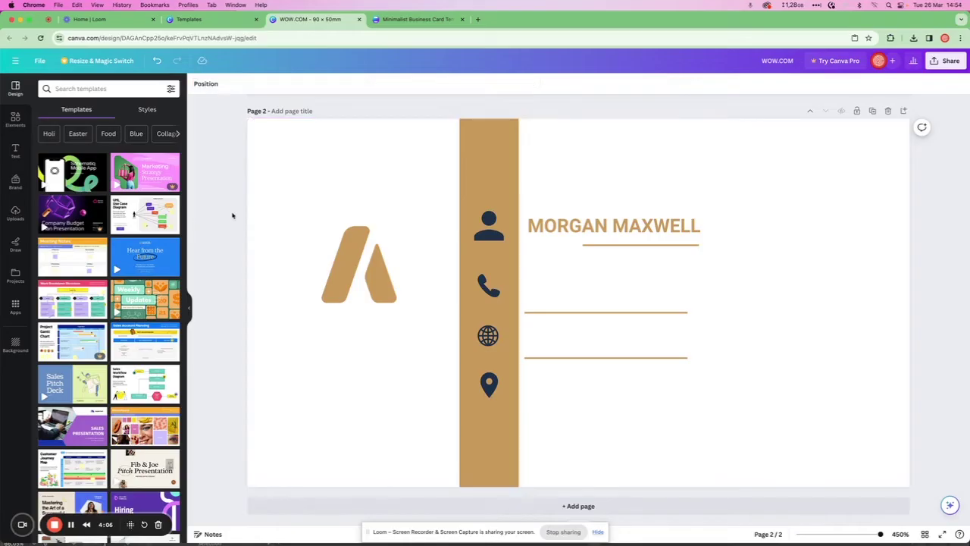
key("ctrl+v")
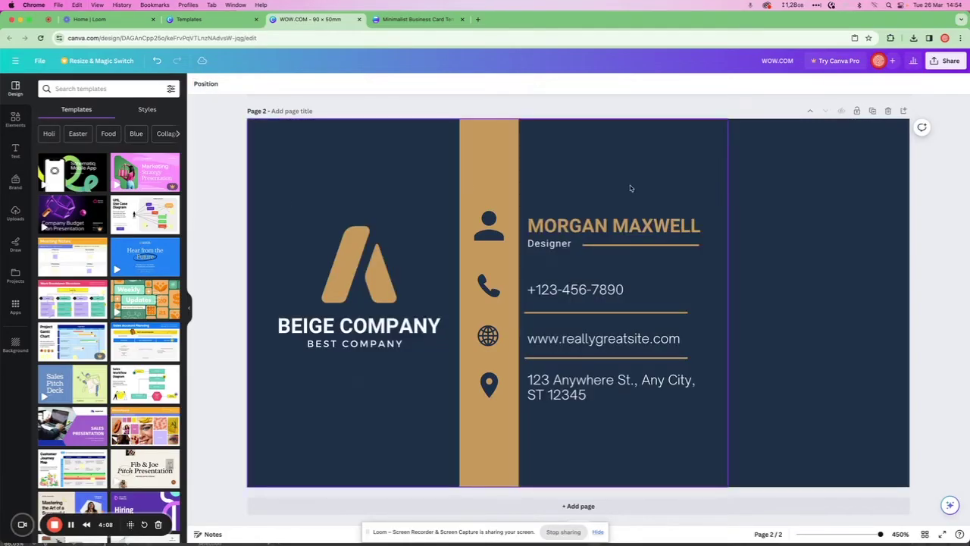
left_click(607, 226)
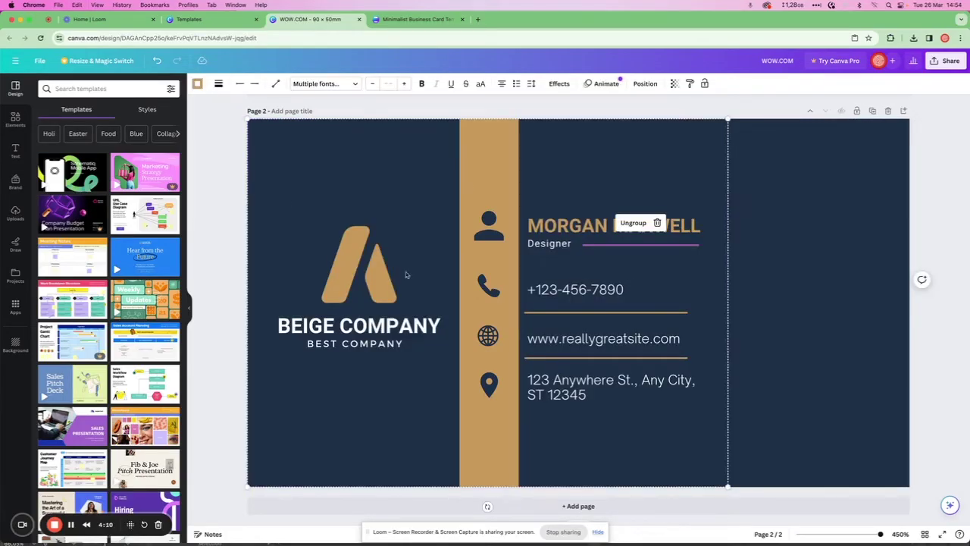
left_click(427, 327)
double_click(424, 327)
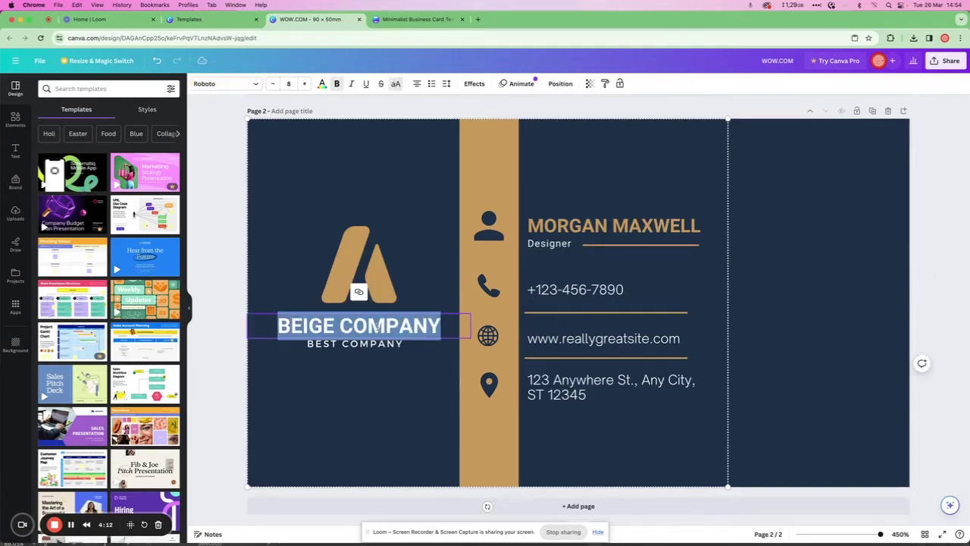
type("WOW")
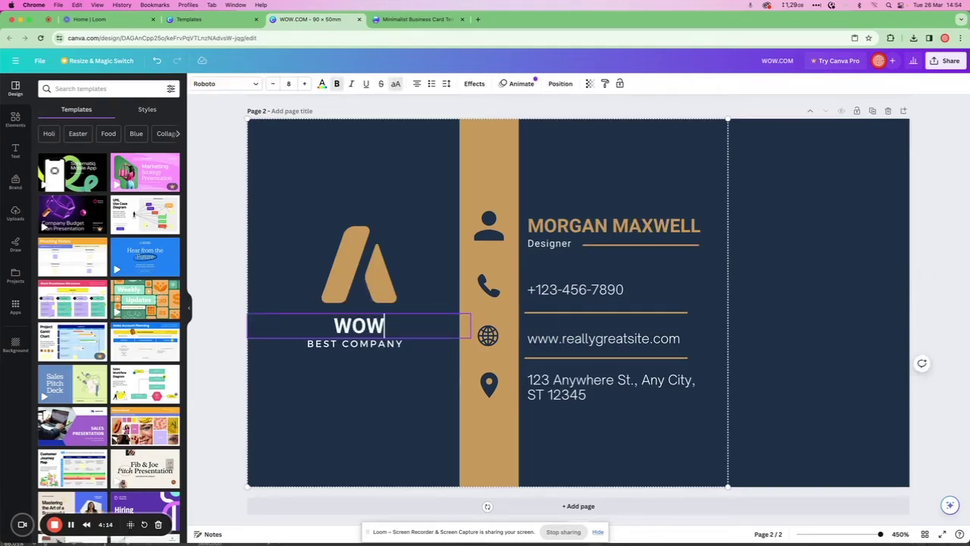
type("ZER")
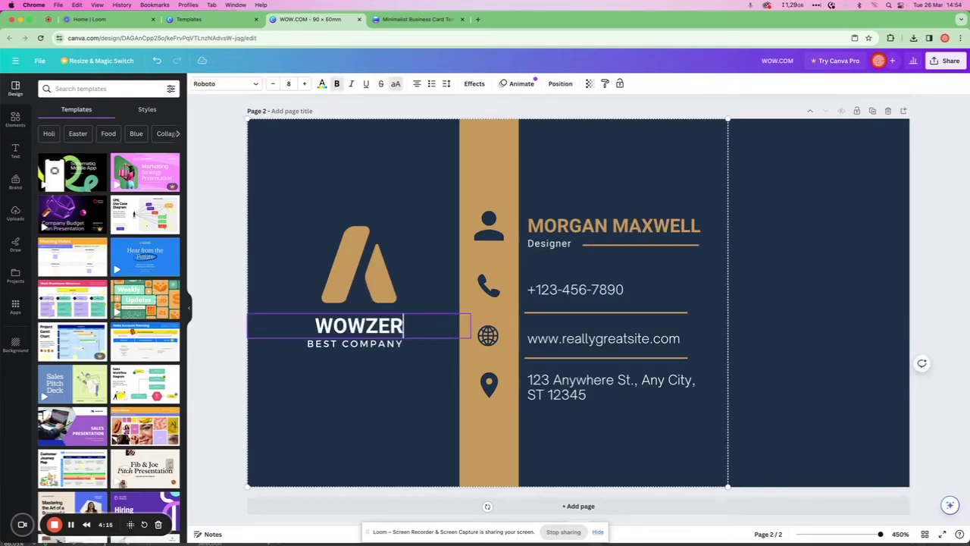
double_click(367, 345)
type("ONLI")
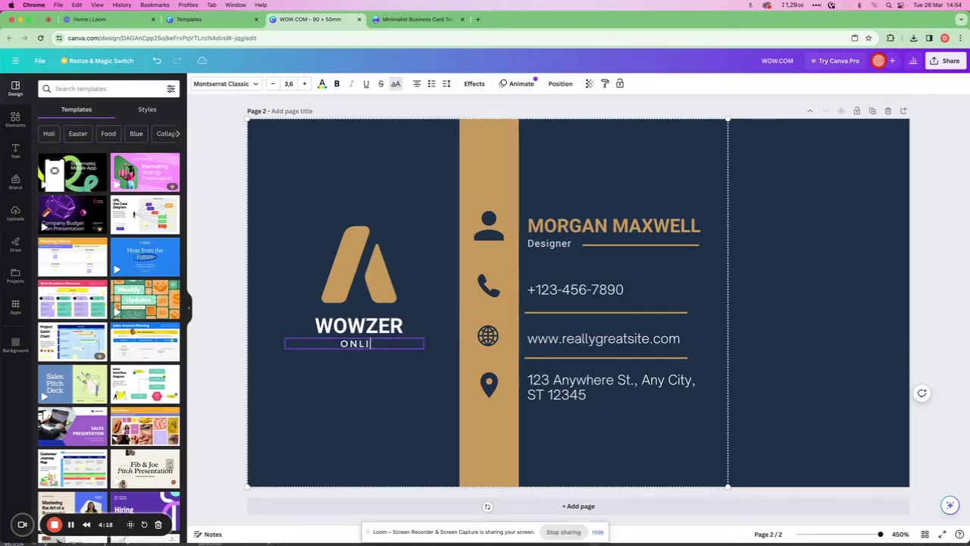
type("NE PRINTING")
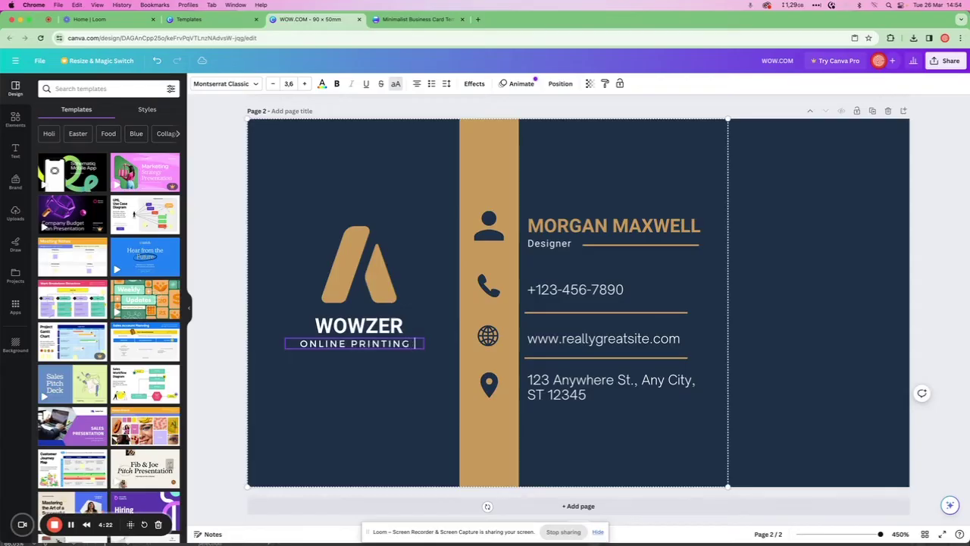
type(" SERV")
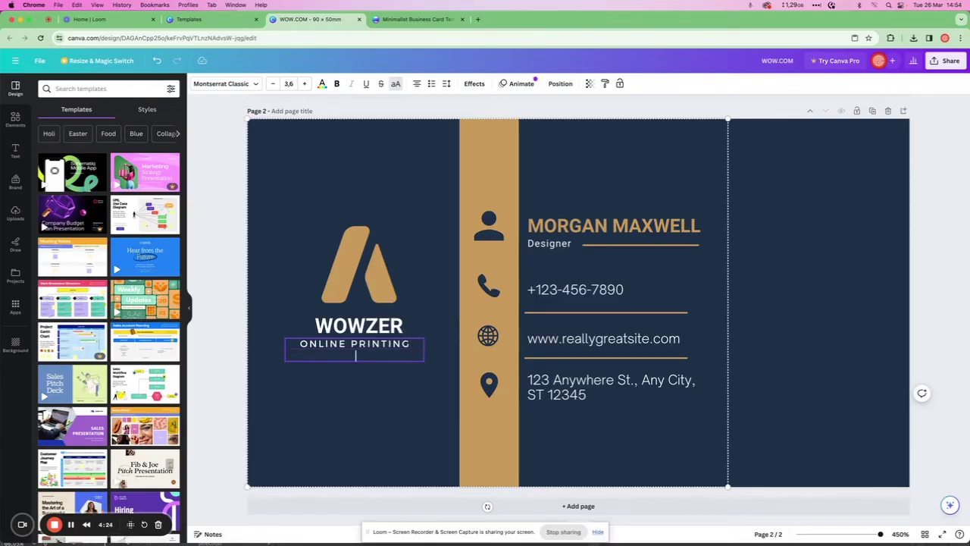
type("ICES")
left_click(614, 224)
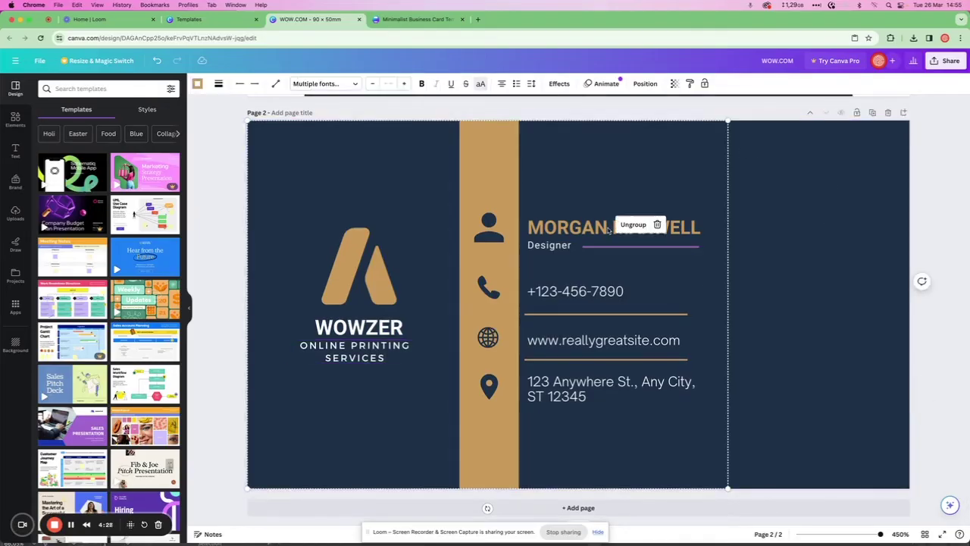
double_click(558, 235)
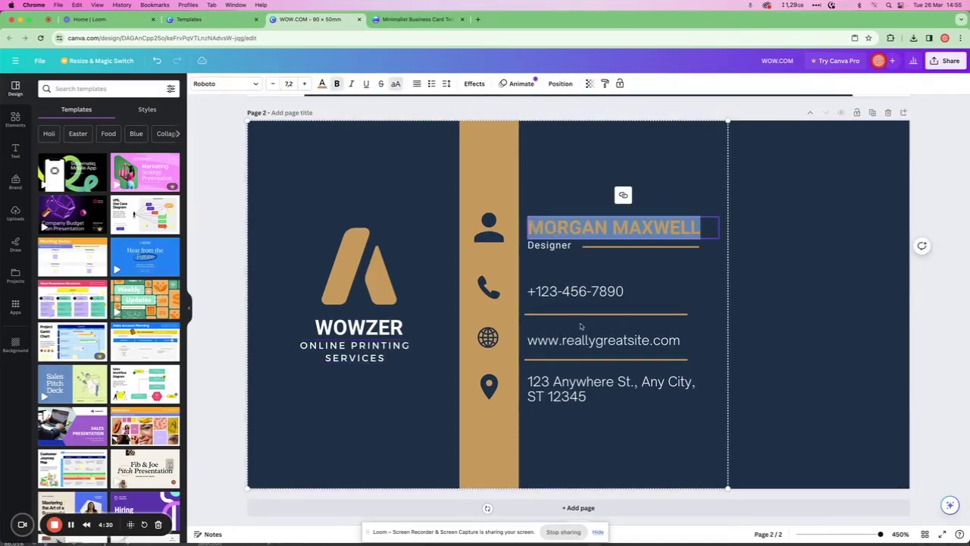
double_click(574, 291)
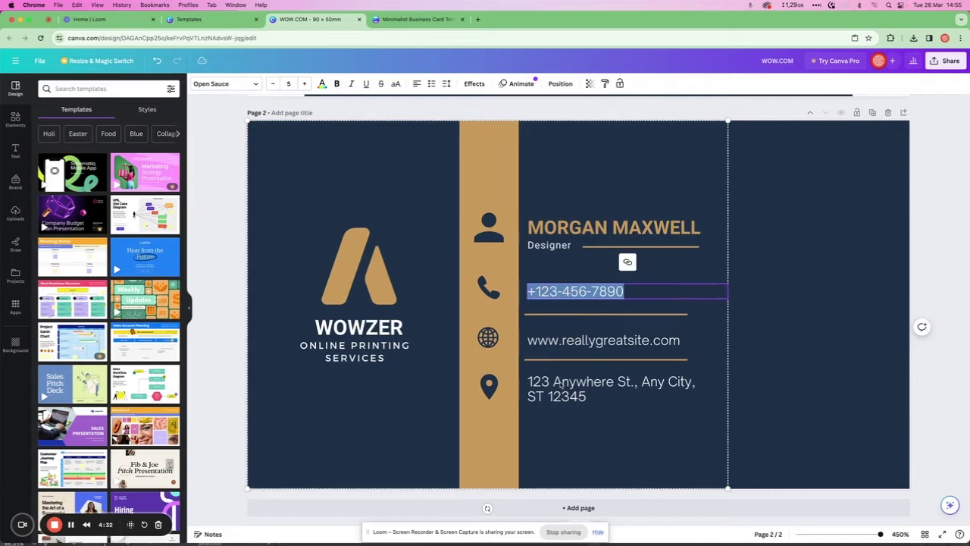
left_click(548, 383)
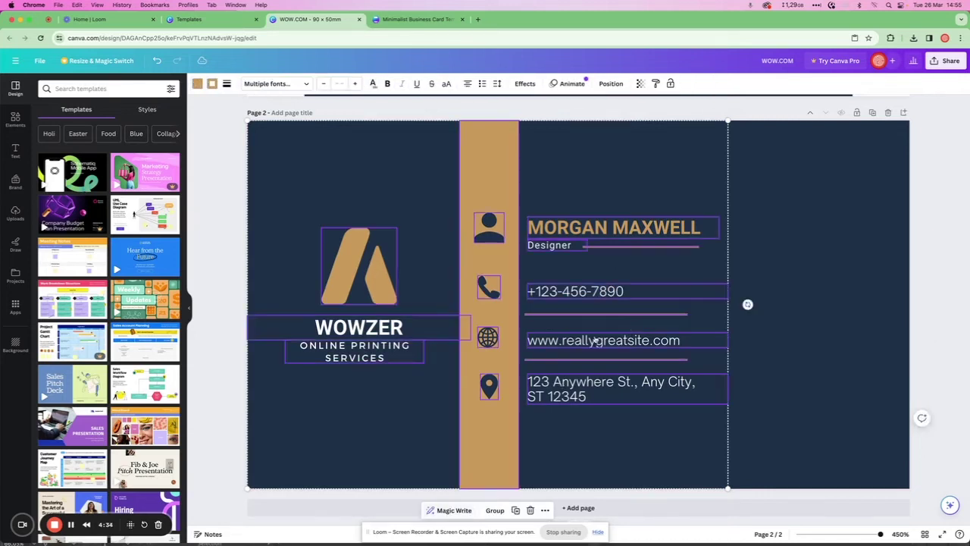
key("super+a")
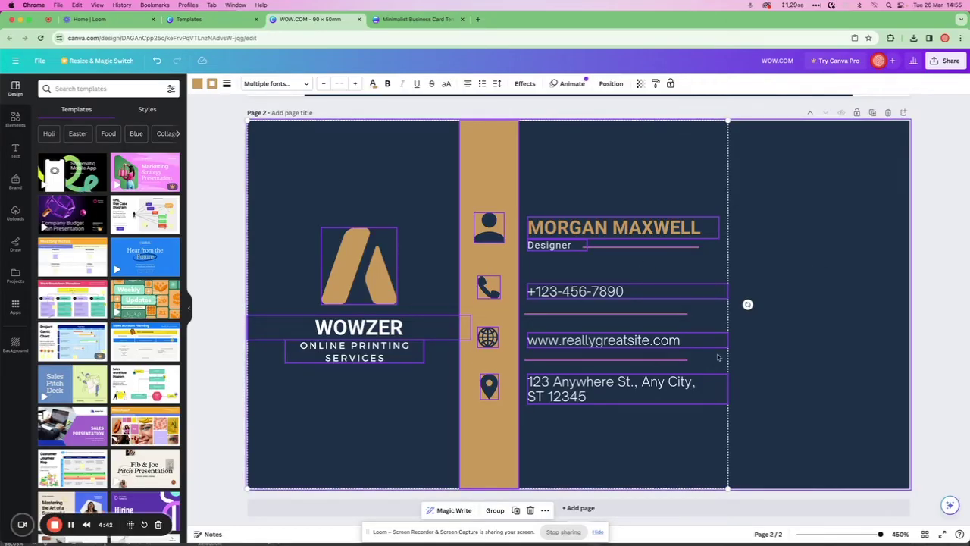
Step: Stretch the gold vertical bar upward past the back page's top edge
left_click(835, 421)
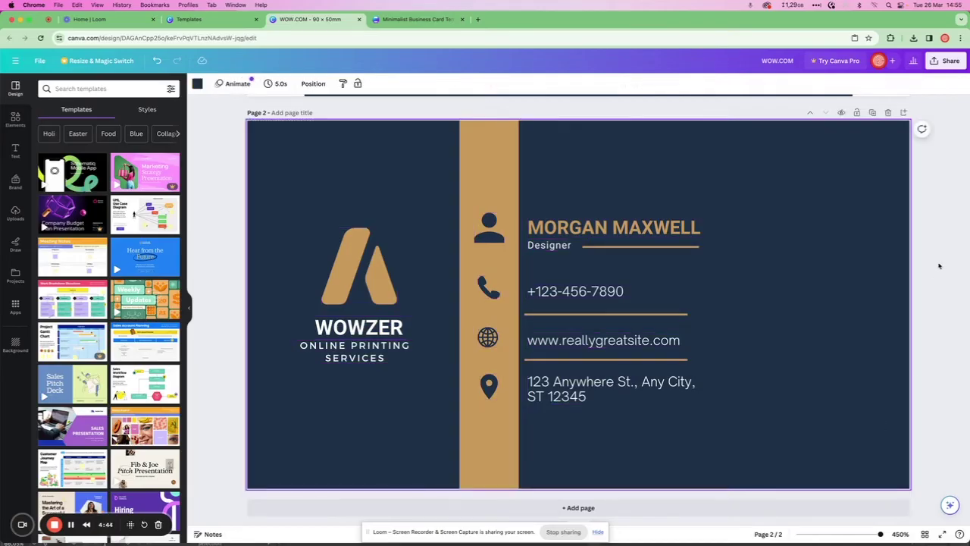
right_click(417, 187)
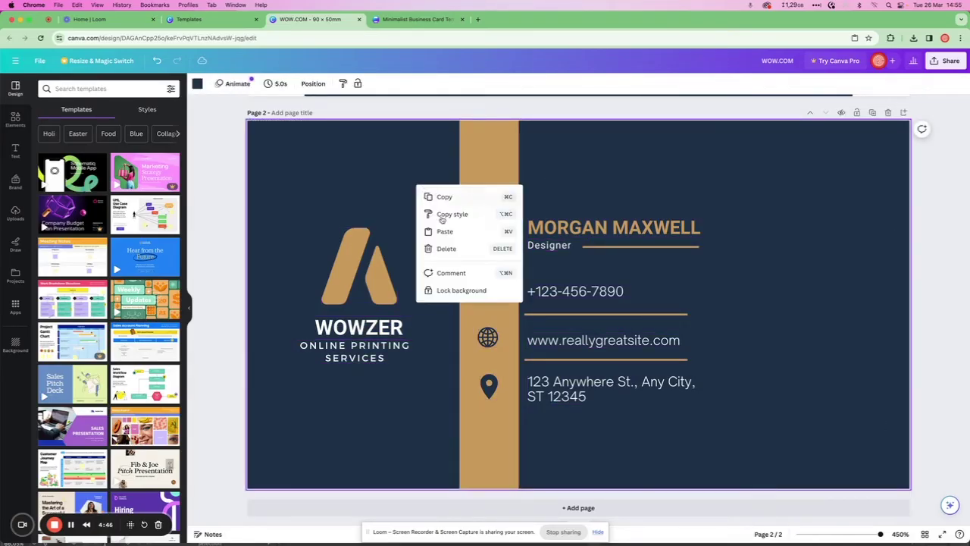
left_click(385, 200)
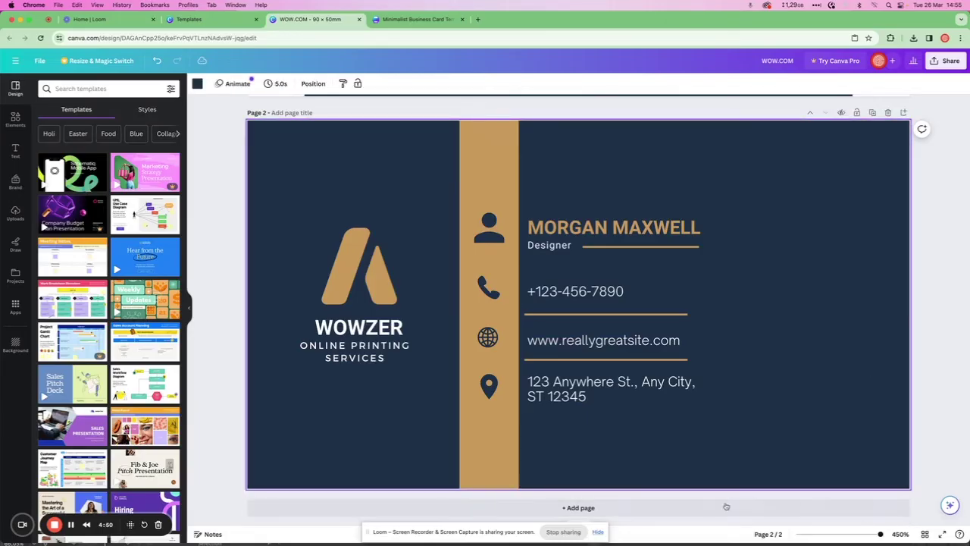
left_click(493, 159)
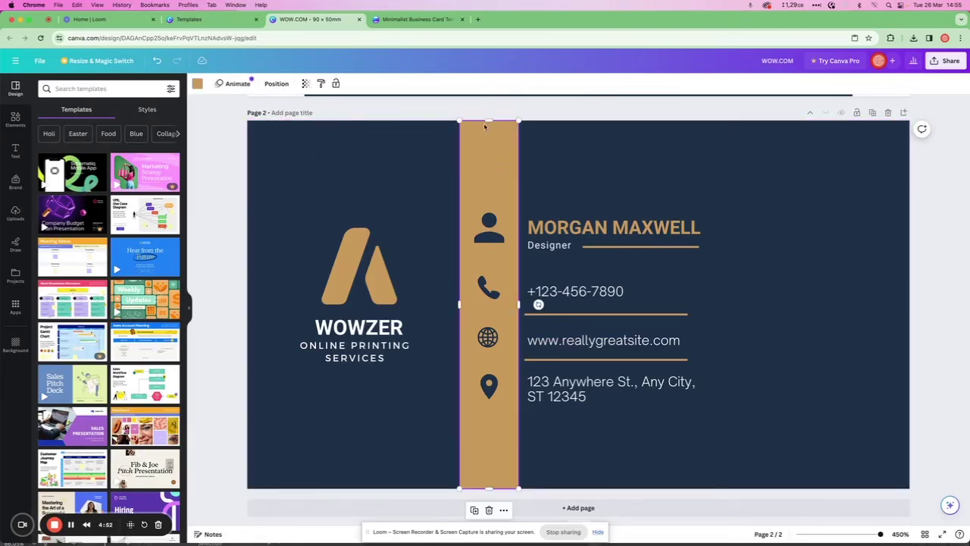
left_click_drag(488, 121, 488, 101)
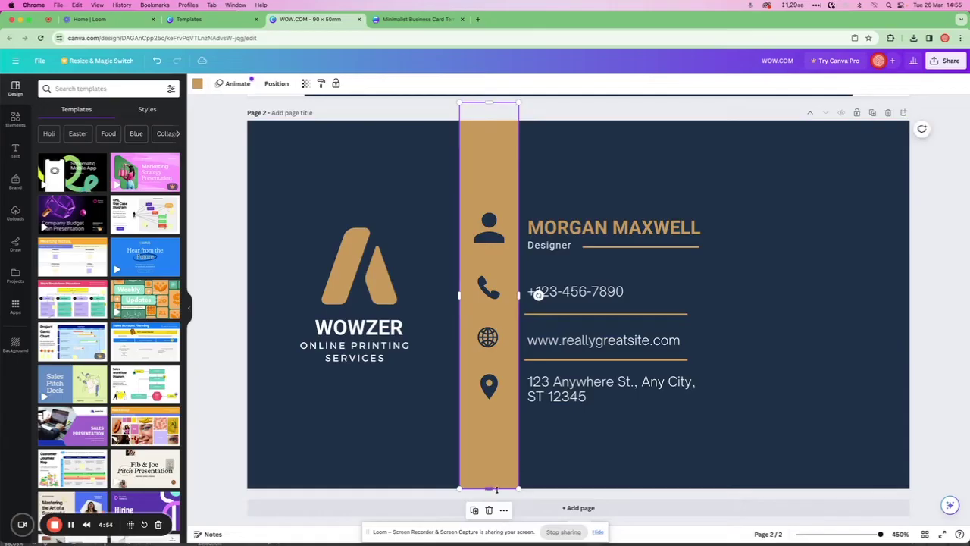
left_click(612, 476)
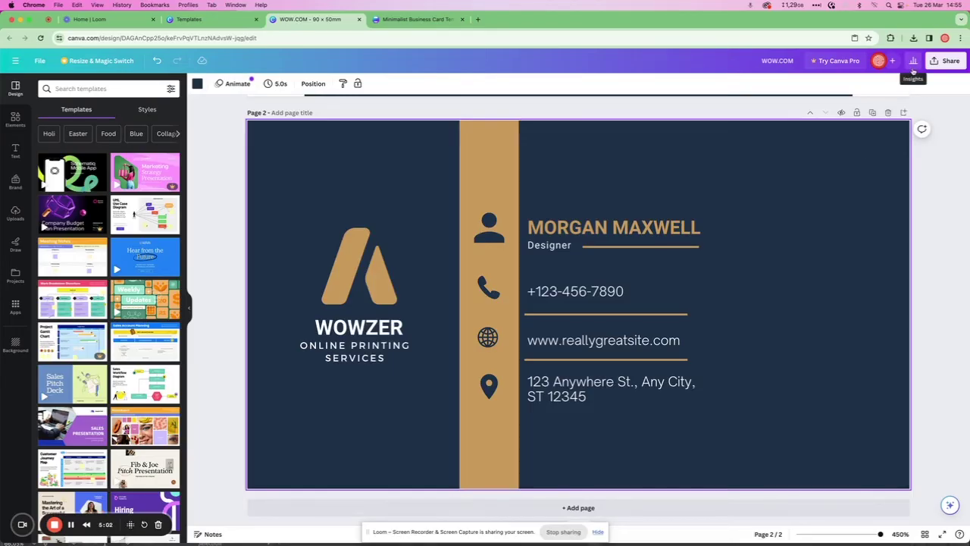
Step: Set the download to PDF Print with crop marks and bleed and Flatten PDF enabled
left_click(948, 60)
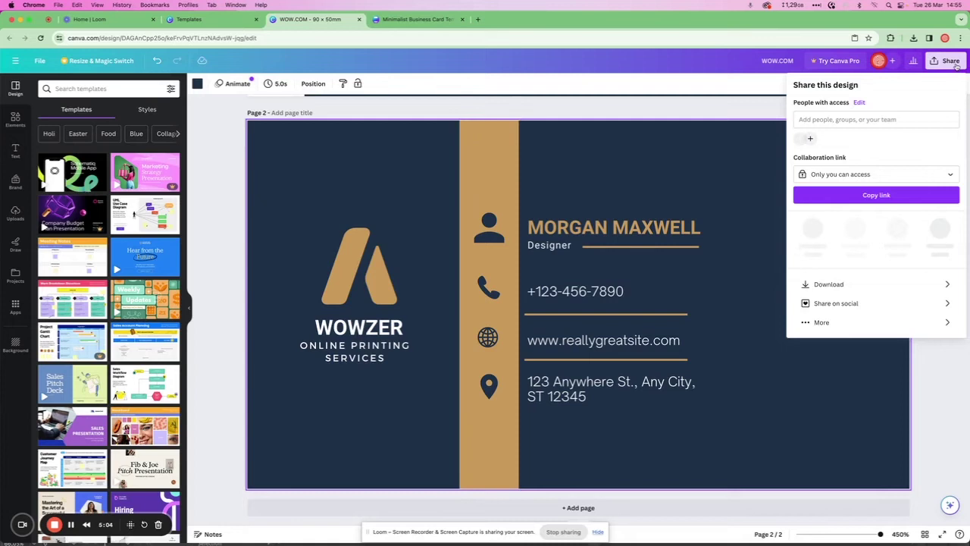
left_click(828, 285)
left_click(909, 123)
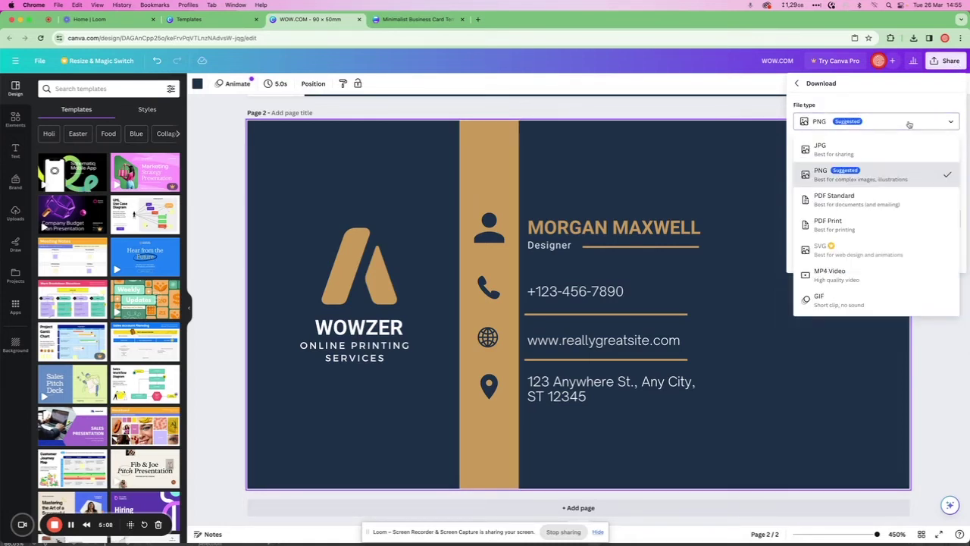
left_click(854, 182)
left_click(893, 124)
key("Escape")
left_click(841, 121)
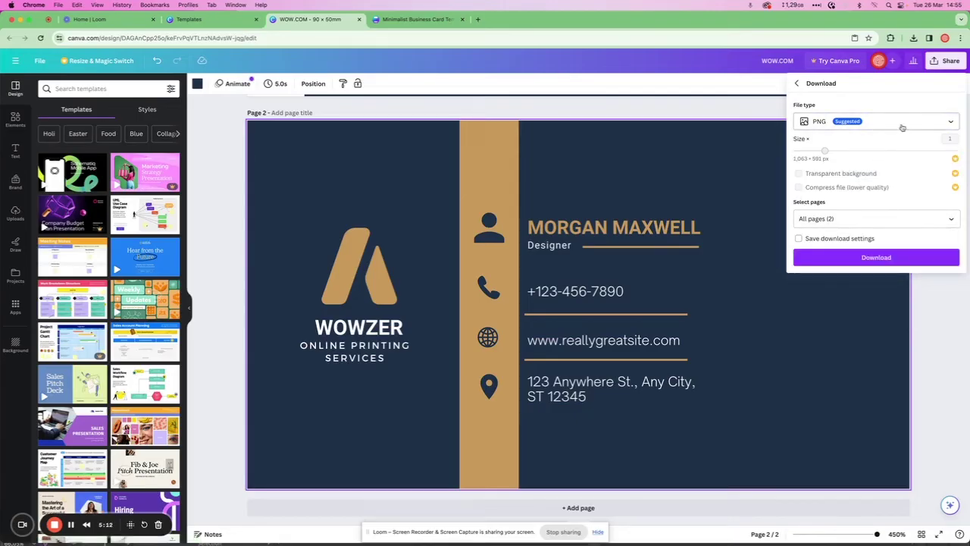
left_click(840, 222)
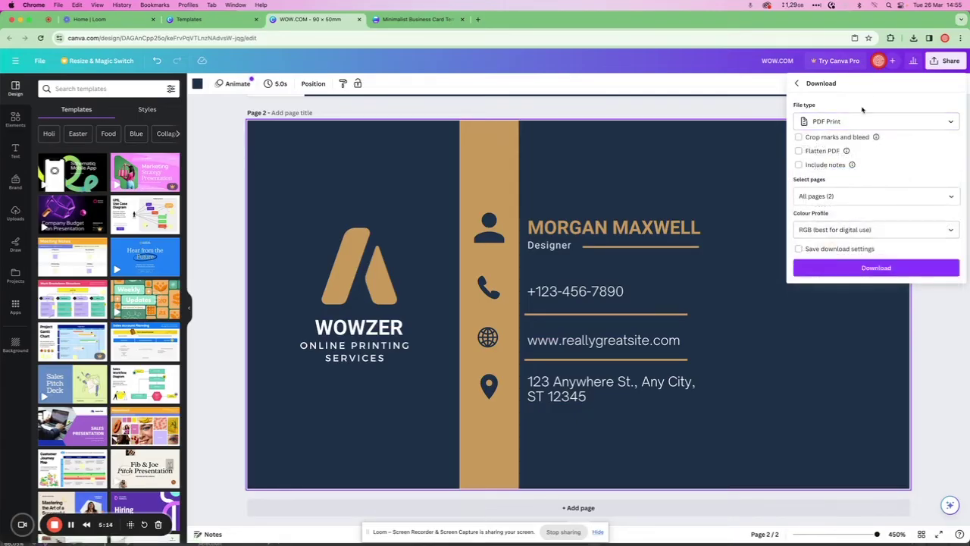
left_click(799, 137)
left_click(799, 152)
Step: Download the card as PDF Print: all pages, crop marks and bleed, flattened, RGB
left_click(560, 297)
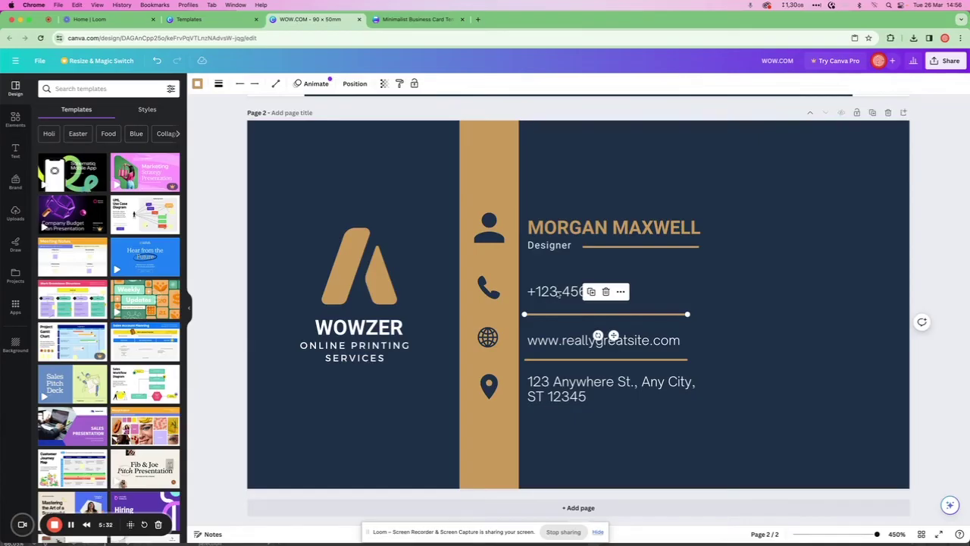
left_click(945, 62)
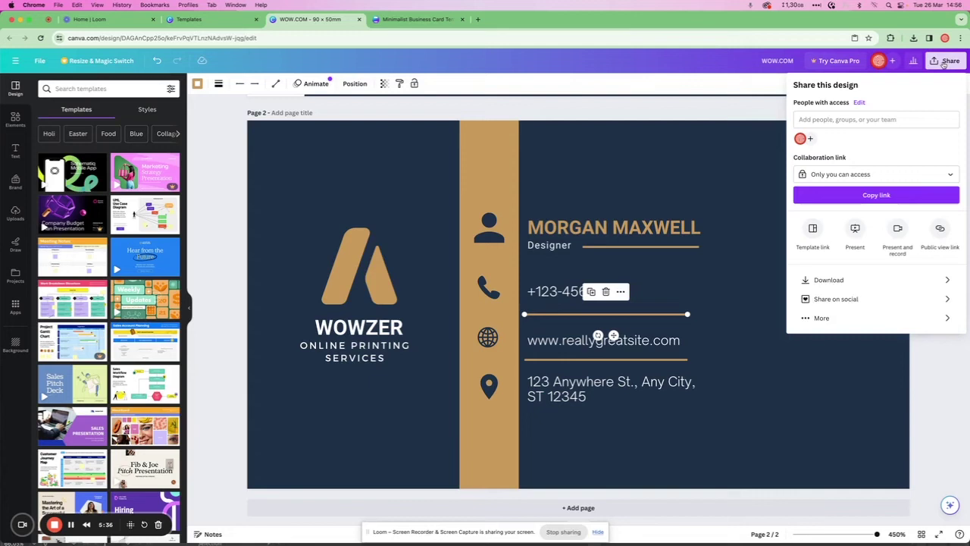
left_click(855, 284)
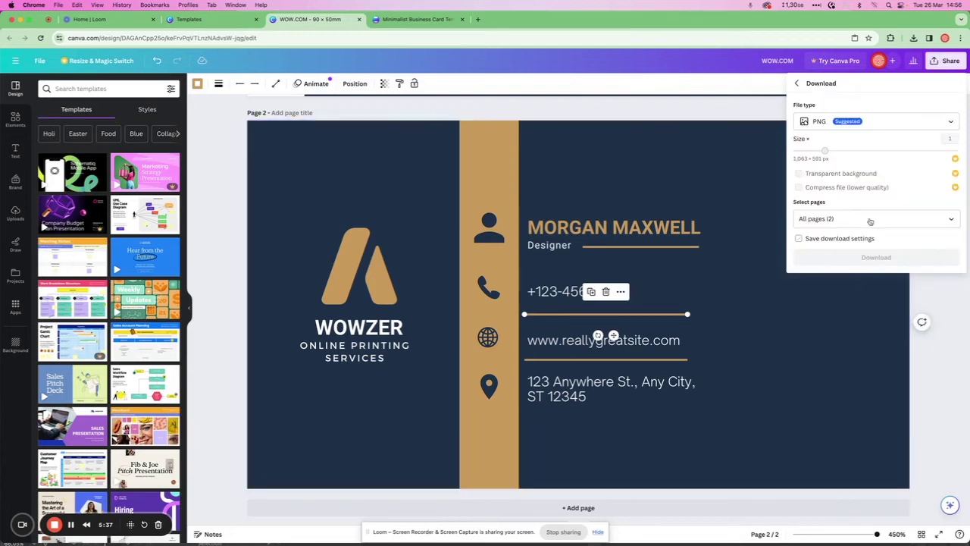
left_click(862, 121)
left_click(833, 222)
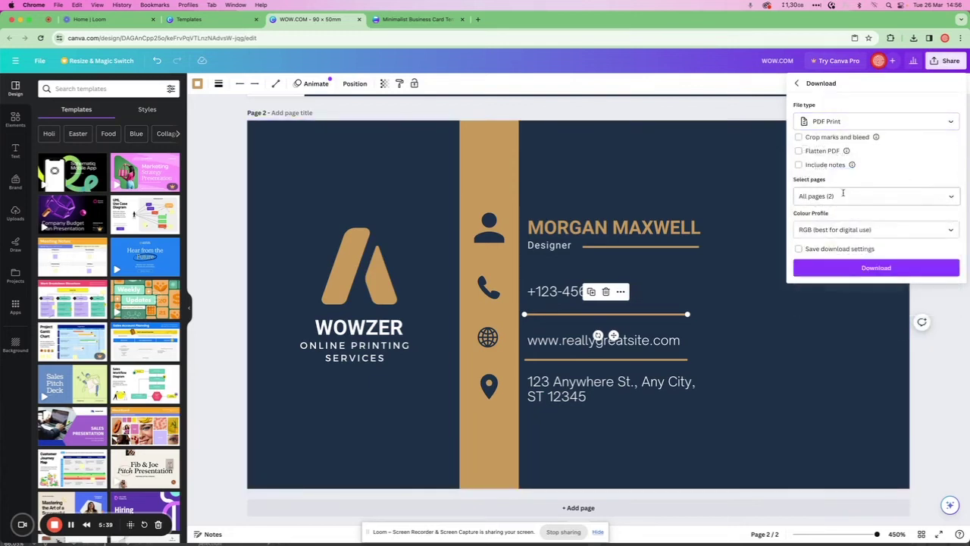
left_click(798, 137)
left_click(799, 151)
left_click(826, 196)
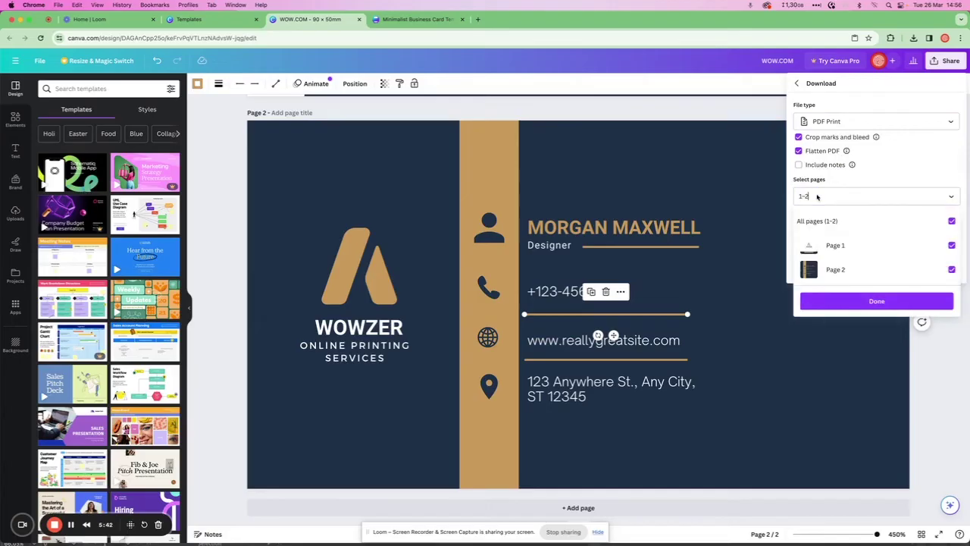
left_click(819, 194)
left_click(862, 229)
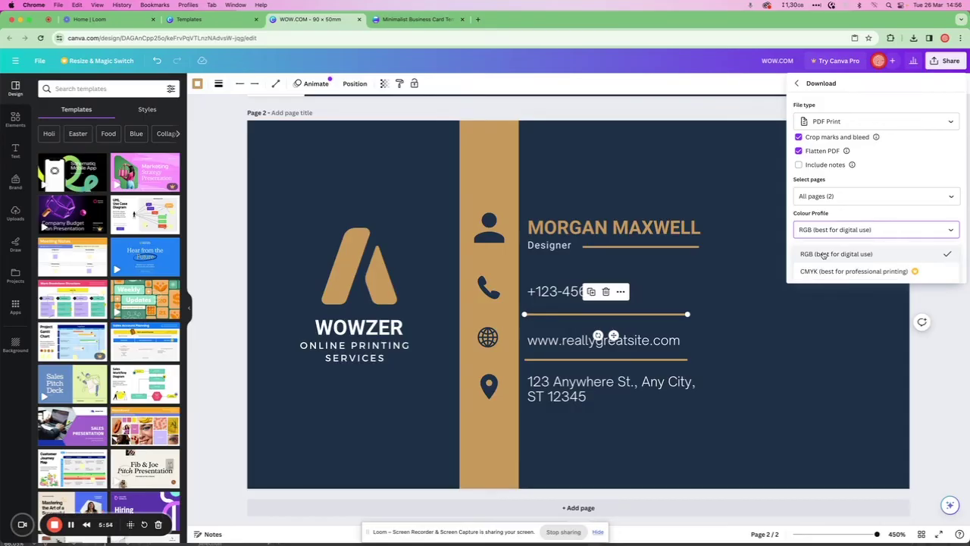
left_click(823, 255)
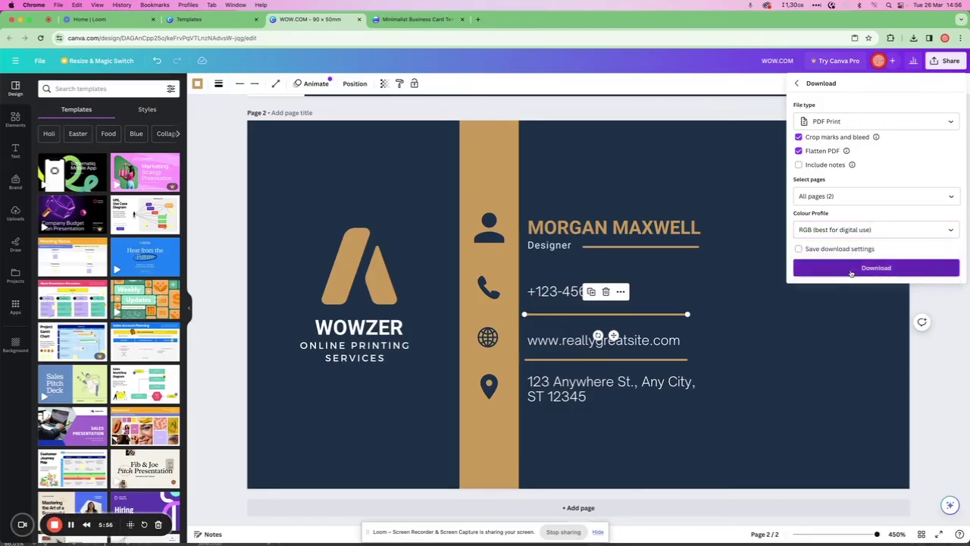
left_click(851, 269)
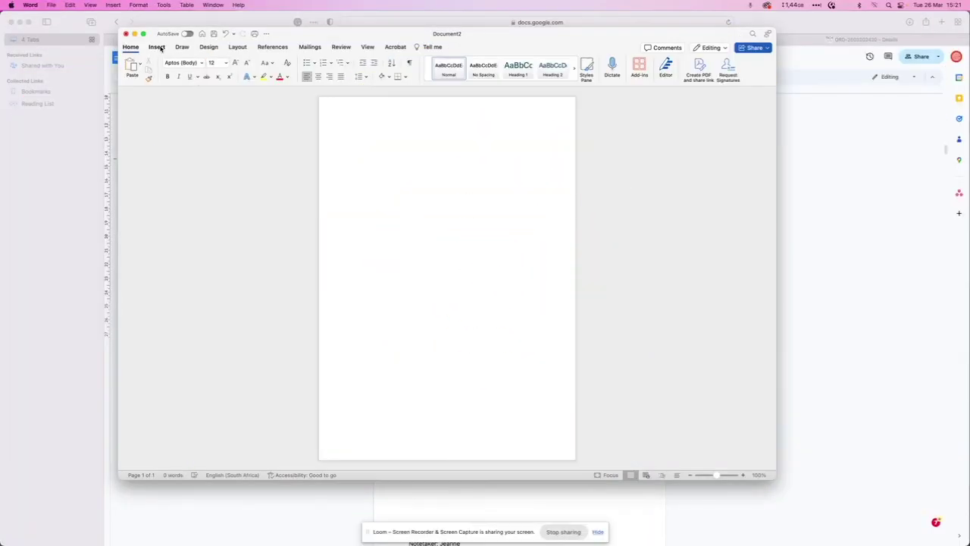
Step: Open Word's Insert Table grid for the blank Document2
left_click(156, 47)
left_click(194, 65)
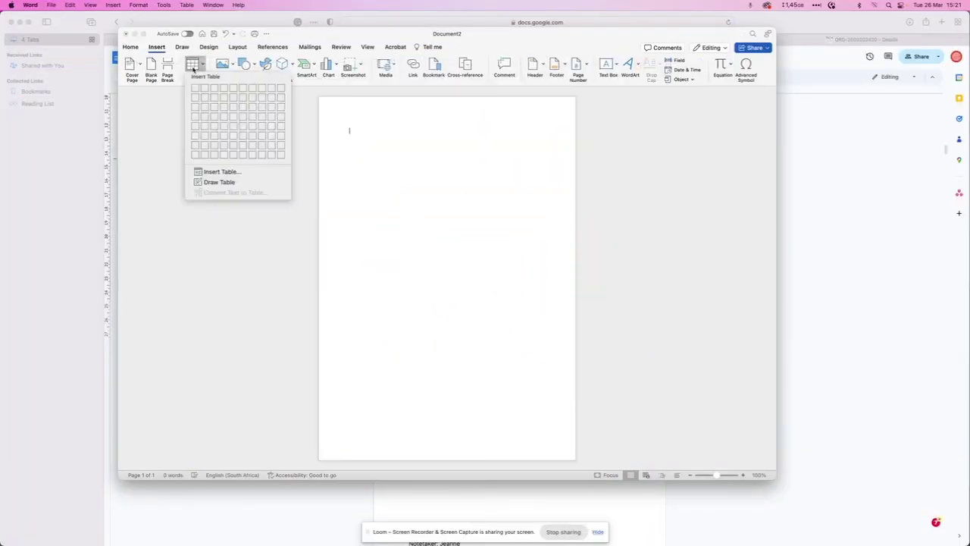
Step: Insert a 2-column, 5-row table and paste the business card into its first five cells
left_click(205, 127)
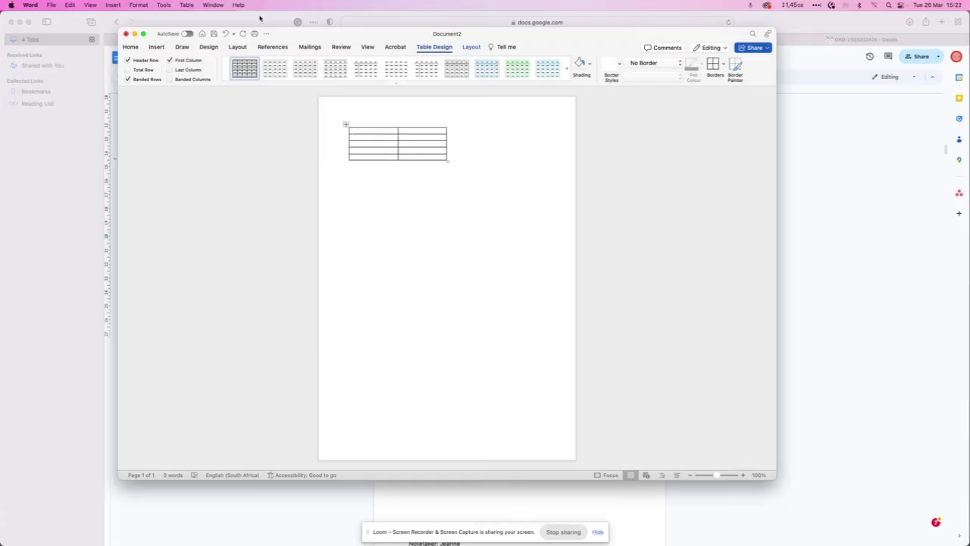
key("super+v")
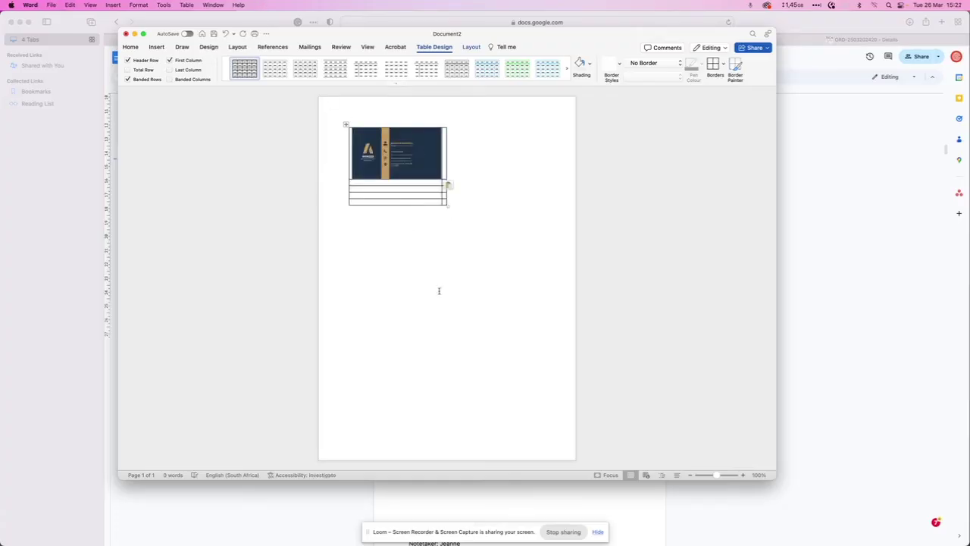
left_click(444, 141)
key("super+v")
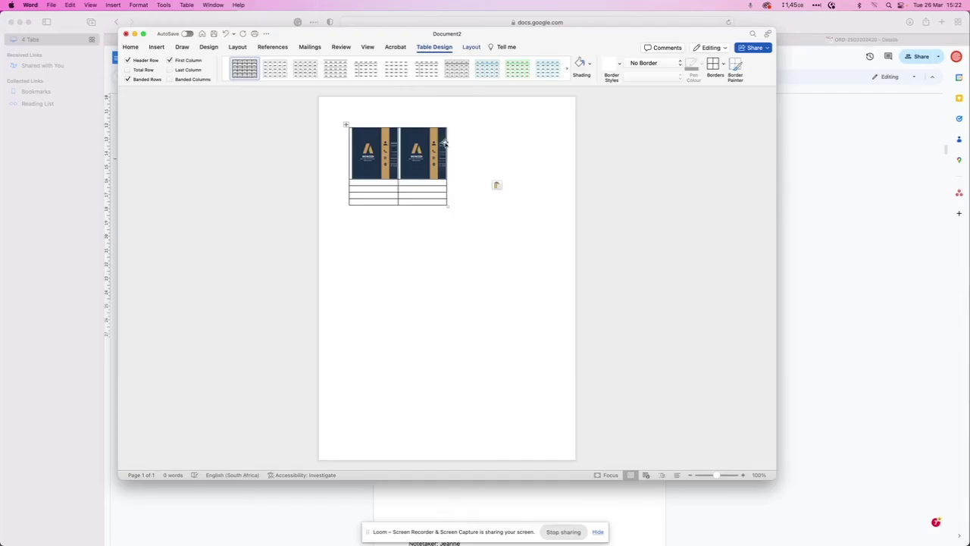
left_click(378, 182)
key("super+v")
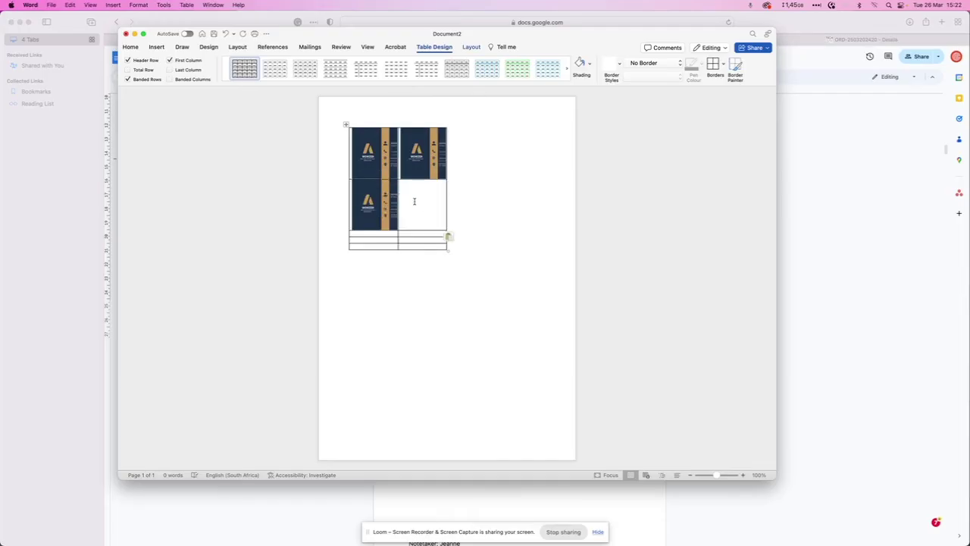
left_click(413, 201)
key("super+v")
left_click(382, 234)
key("super+v")
Step: Paste the card into the remaining five cells and widen the table to the right
left_click(420, 249)
key("super+v")
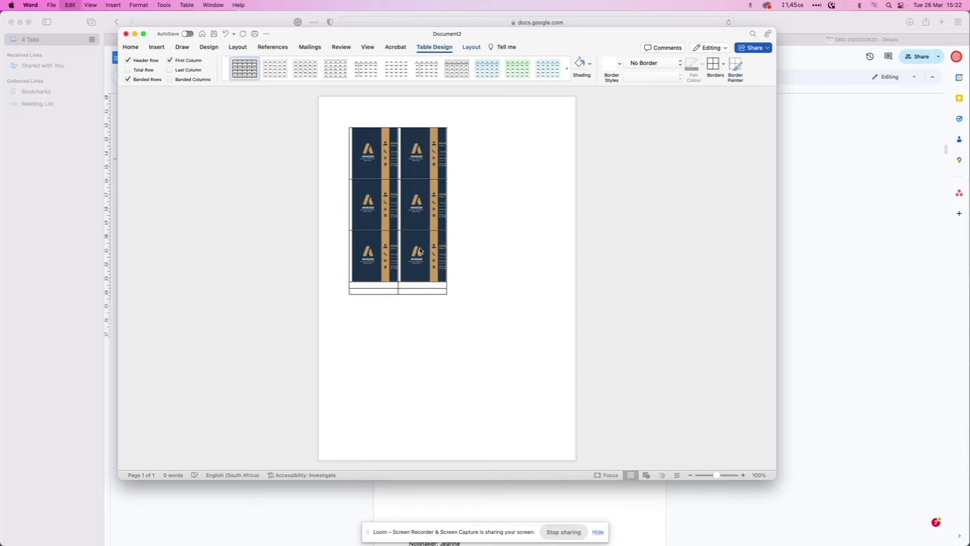
left_click(384, 286)
key("super+v")
left_click(413, 295)
key("super+v")
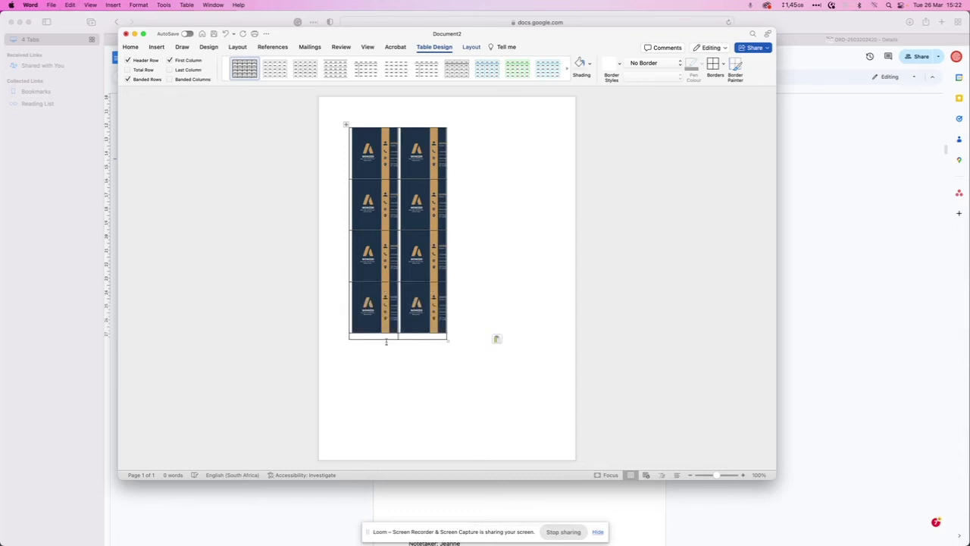
left_click(371, 333)
key("super+v")
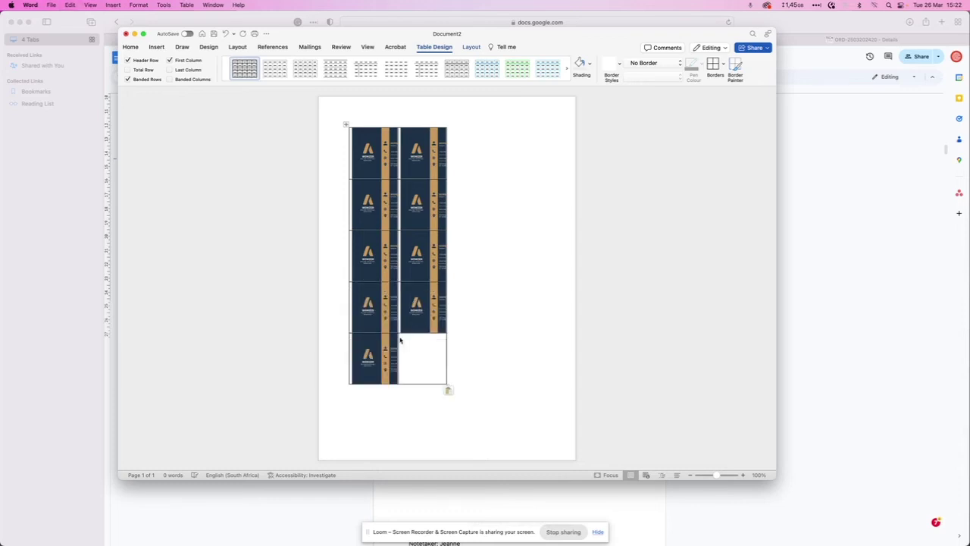
left_click(418, 348)
key("super+v")
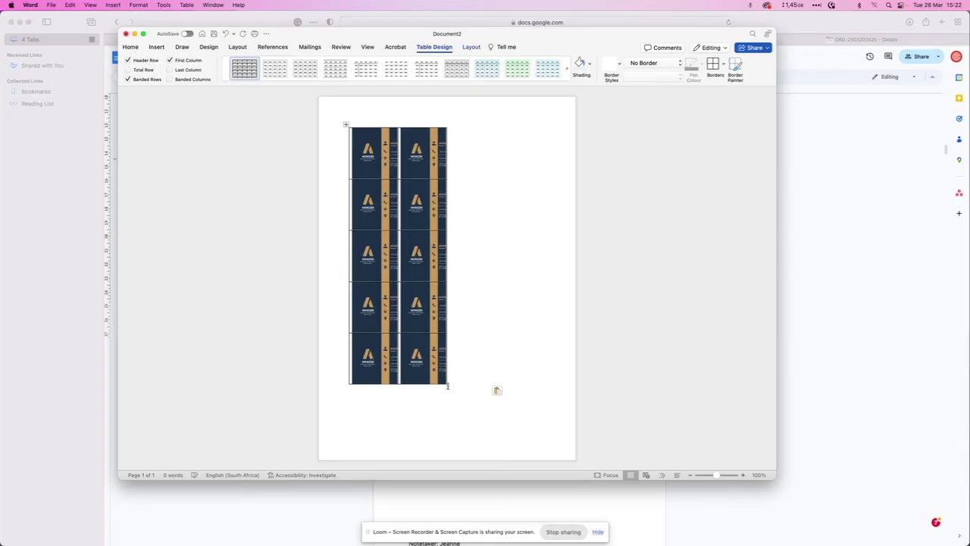
left_click_drag(447, 384, 533, 385)
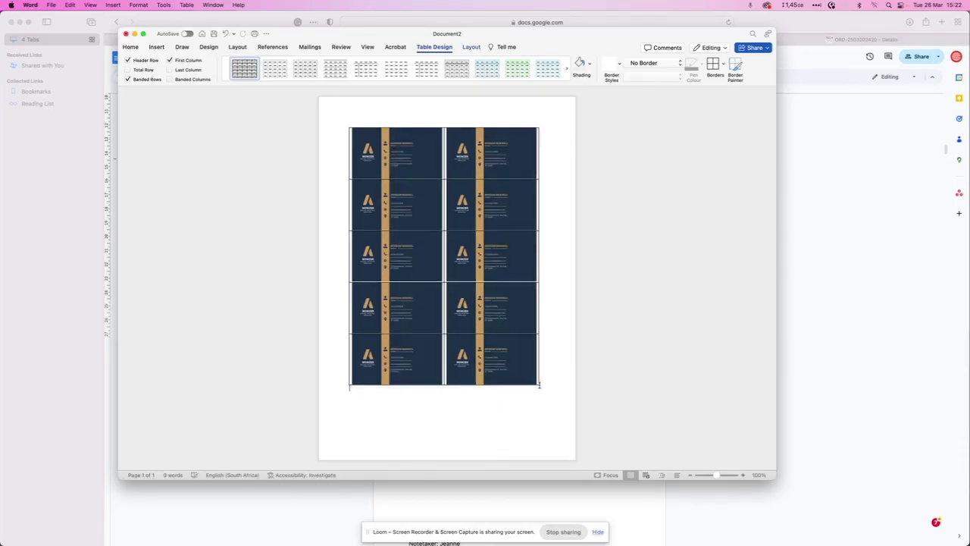
left_click(535, 387)
Step: Select the whole card table and apply No Border to all its cells
left_click(346, 123)
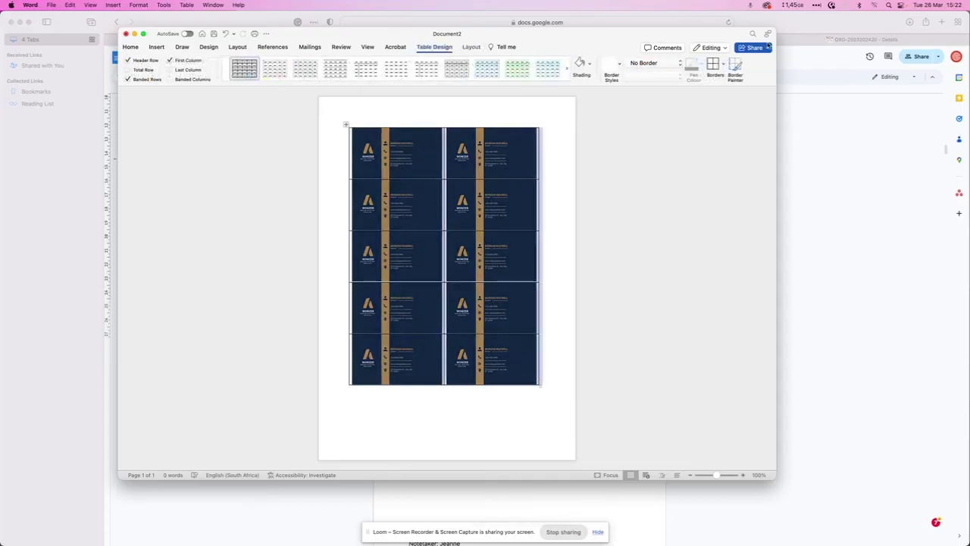
left_click(723, 67)
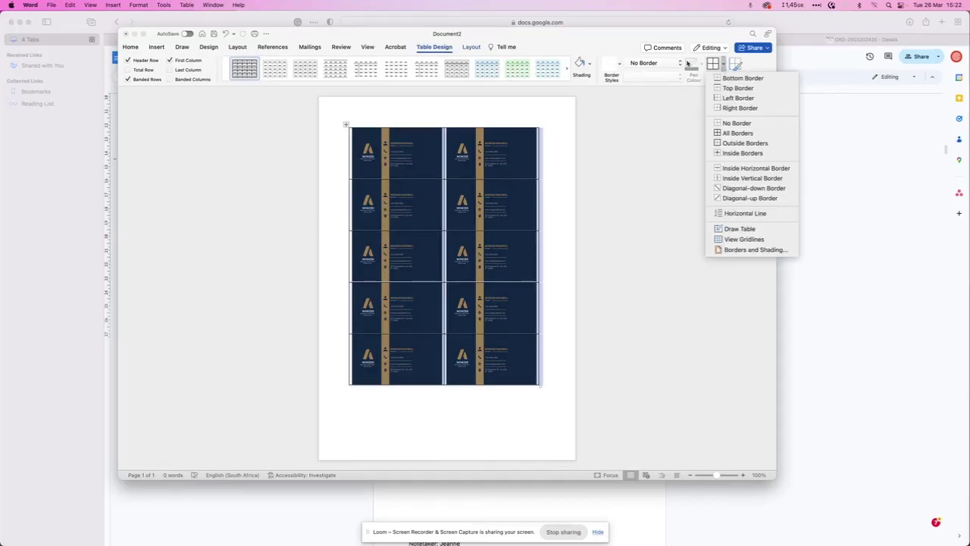
left_click(734, 133)
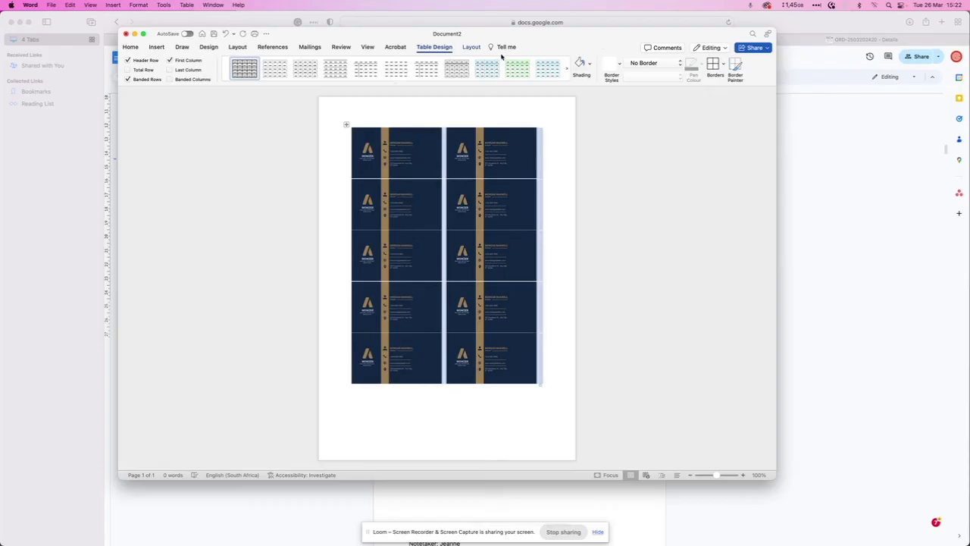
left_click(468, 47)
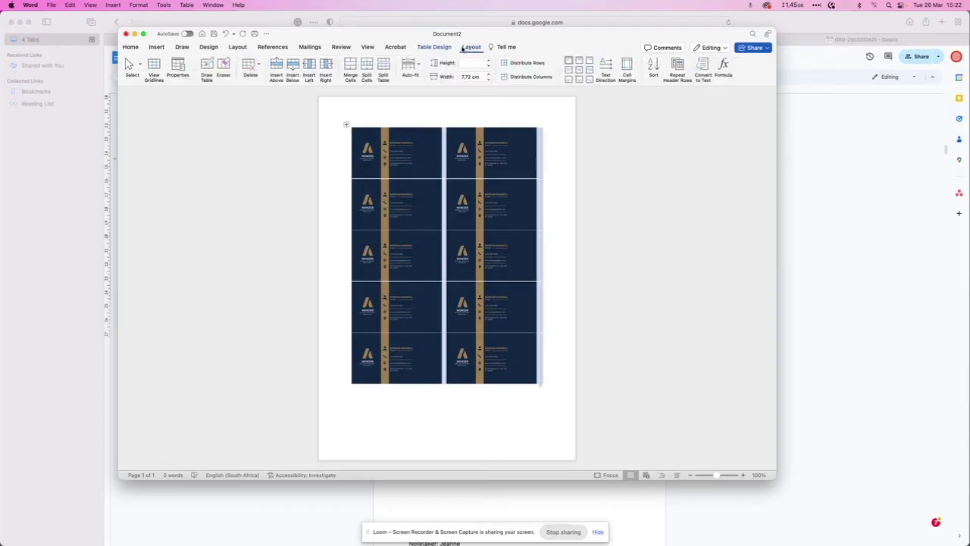
Step: Set cell margins to left 0 cm, right 0,1 cm and disable automatic resize to fit contents
left_click(627, 70)
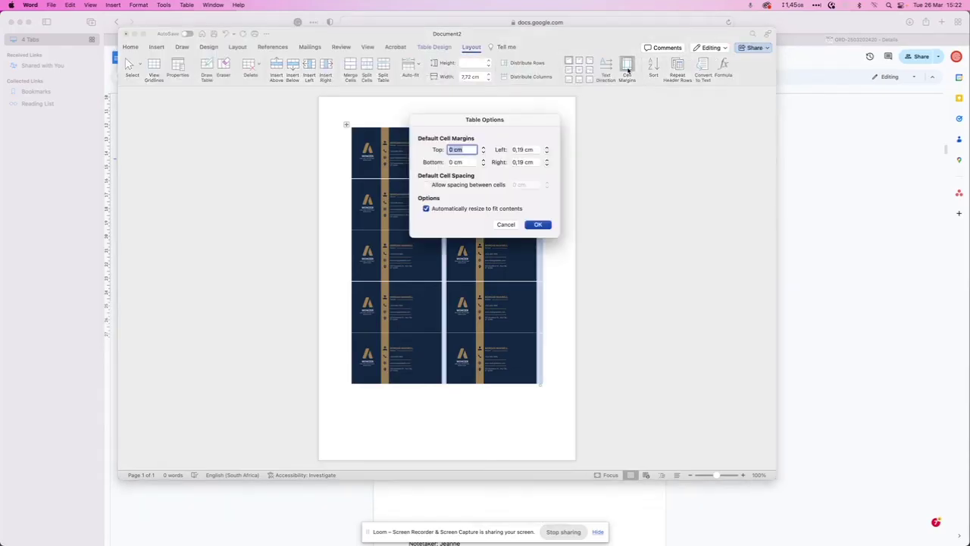
left_click(520, 149)
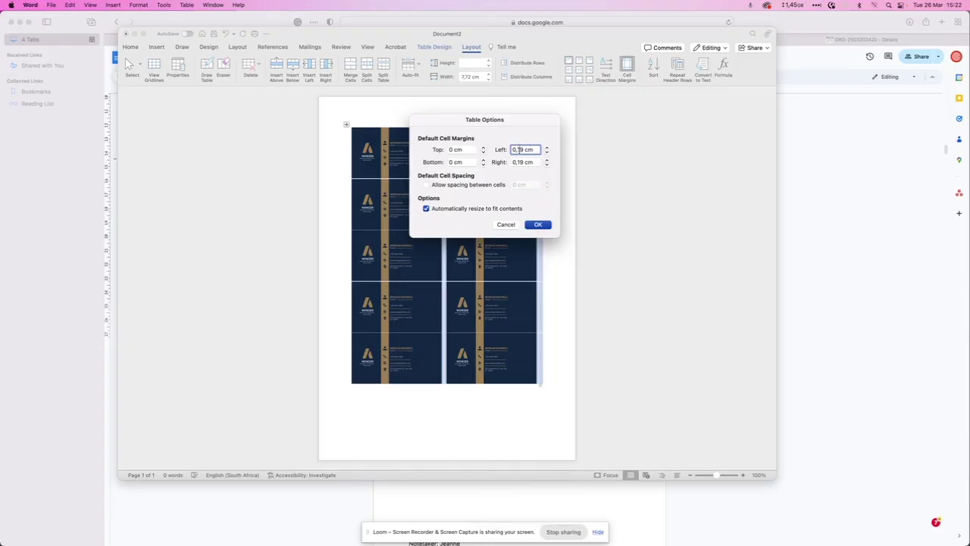
double_click(519, 149)
type("0")
double_click(514, 162)
type("0,1")
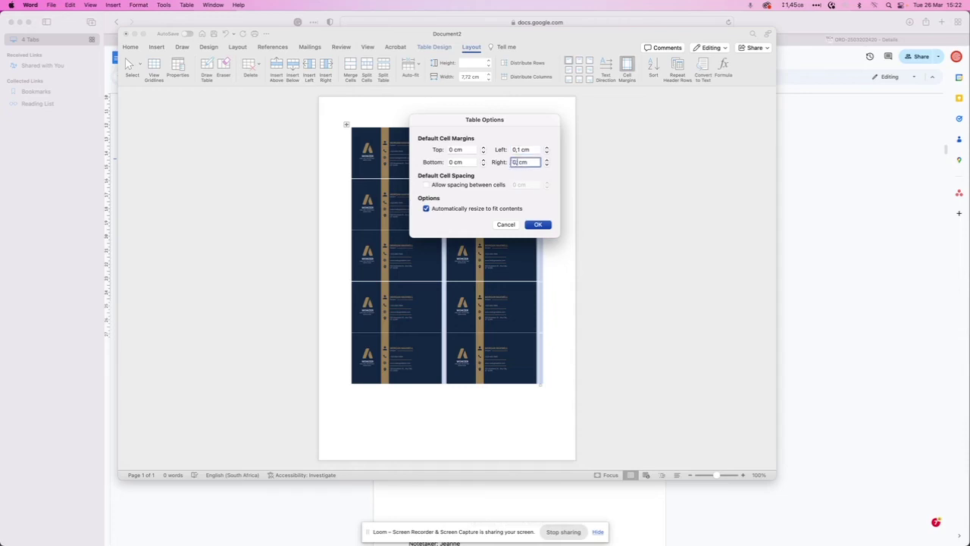
left_click(426, 209)
left_click(537, 225)
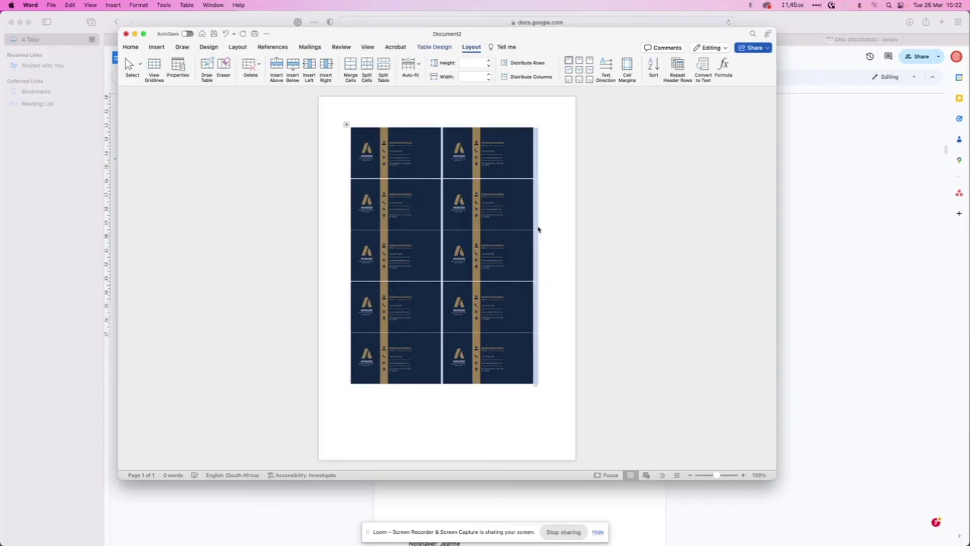
Step: Change both the left and right cell margins to 0,03 cm
left_click(634, 74)
left_click(517, 148)
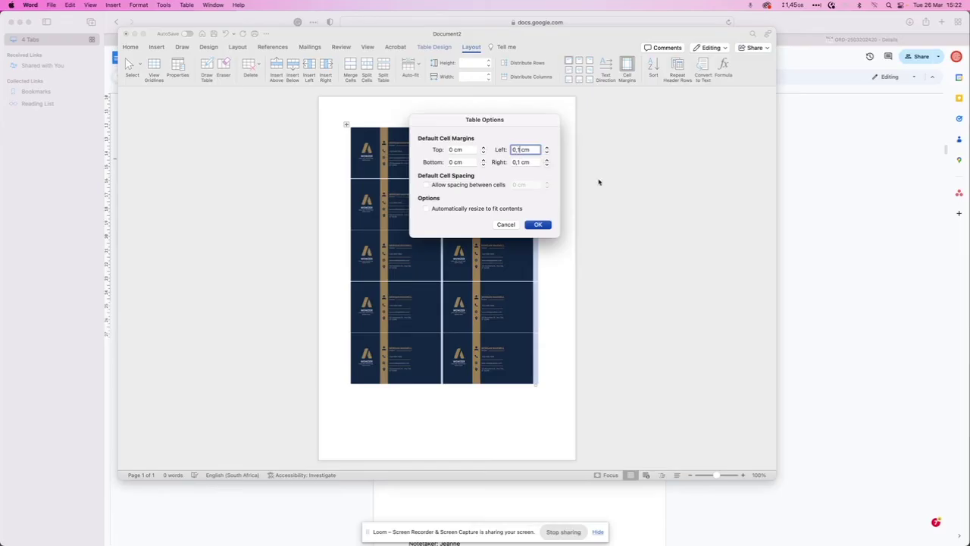
left_click(518, 149)
type("03")
key("Delete")
double_click(518, 149)
key("super+c")
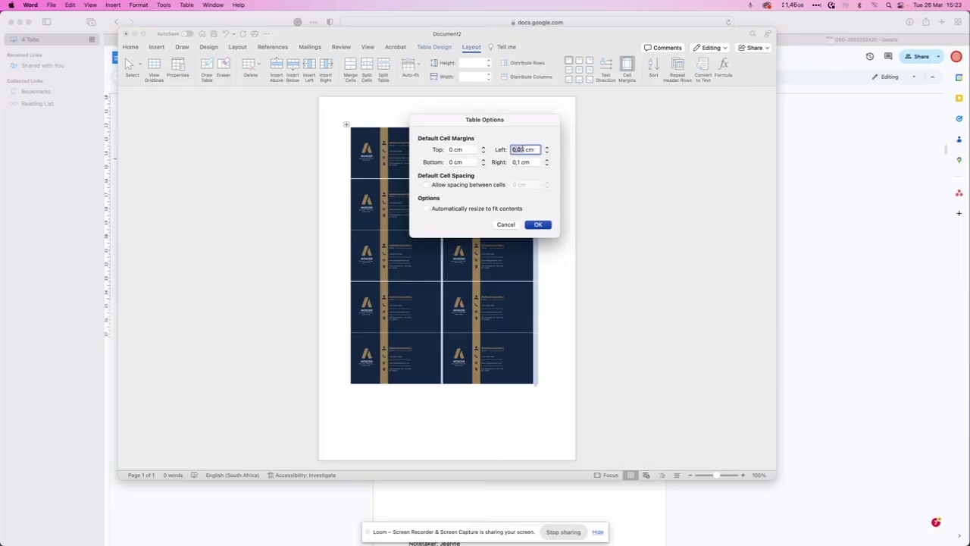
double_click(523, 162)
key("super+v")
left_click(540, 225)
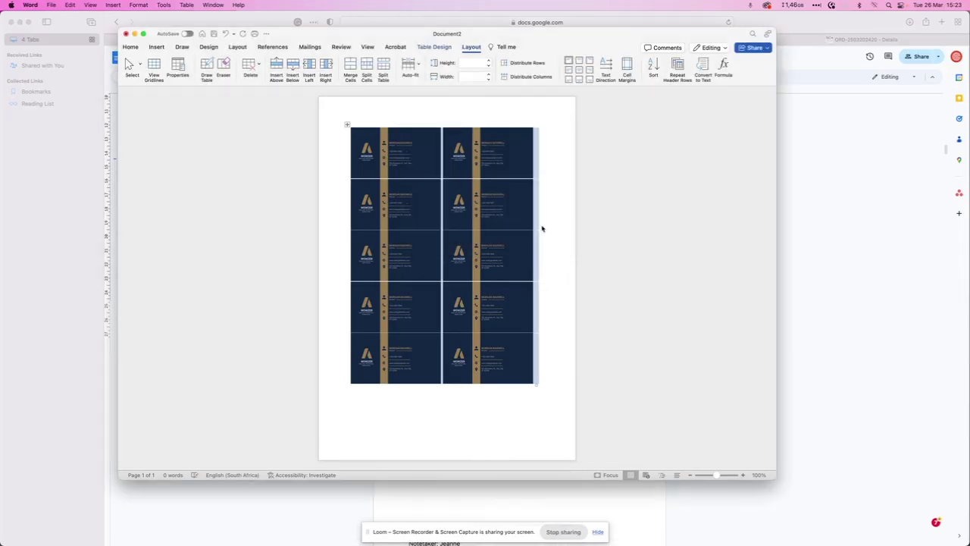
Step: Check the card image sizes and drag the table's corner slightly inward so cells are 4,2 cm tall
left_click(442, 255)
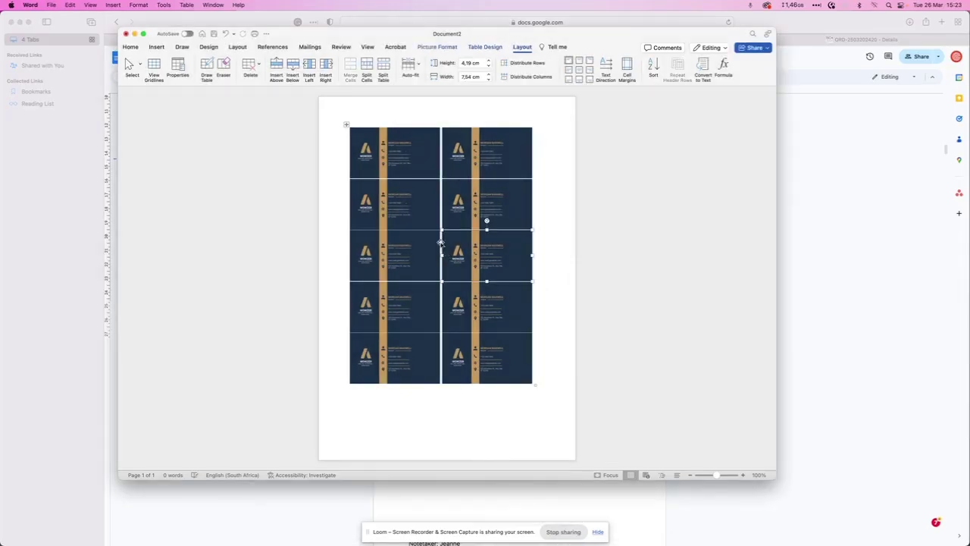
left_click(413, 156)
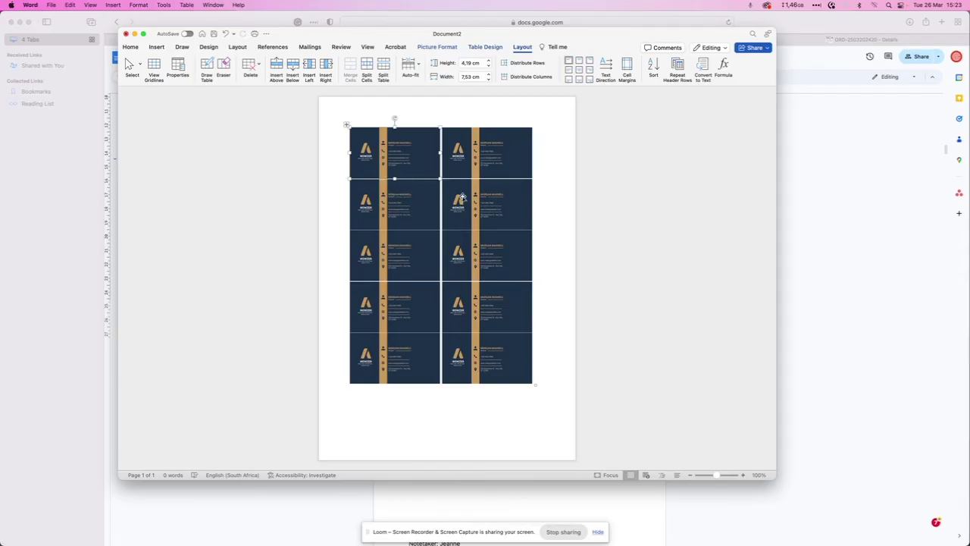
left_click(464, 157)
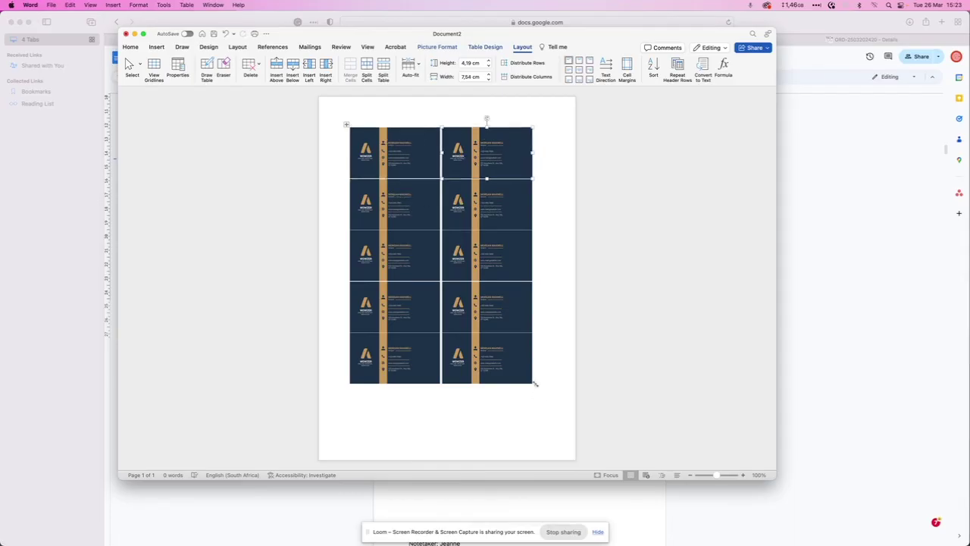
left_click_drag(532, 384, 530, 388)
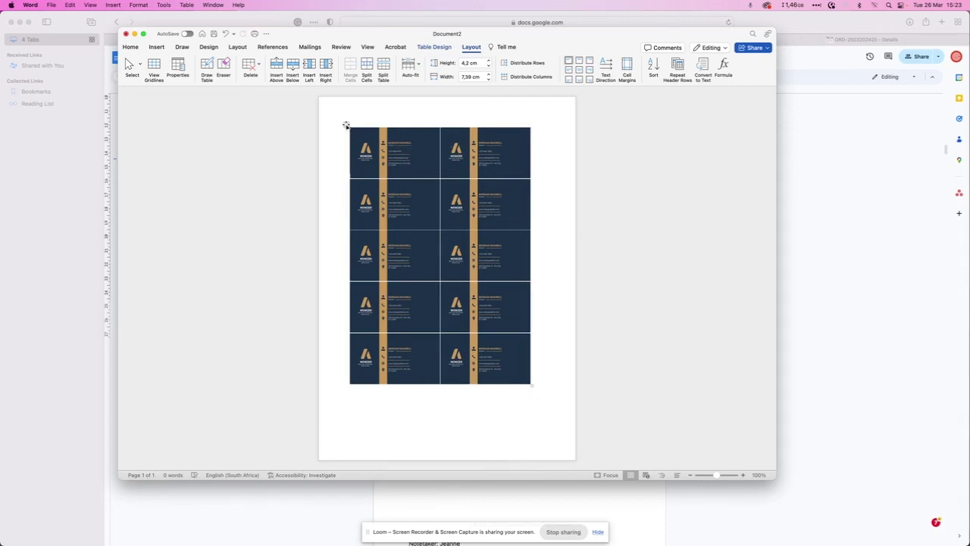
left_click(379, 152)
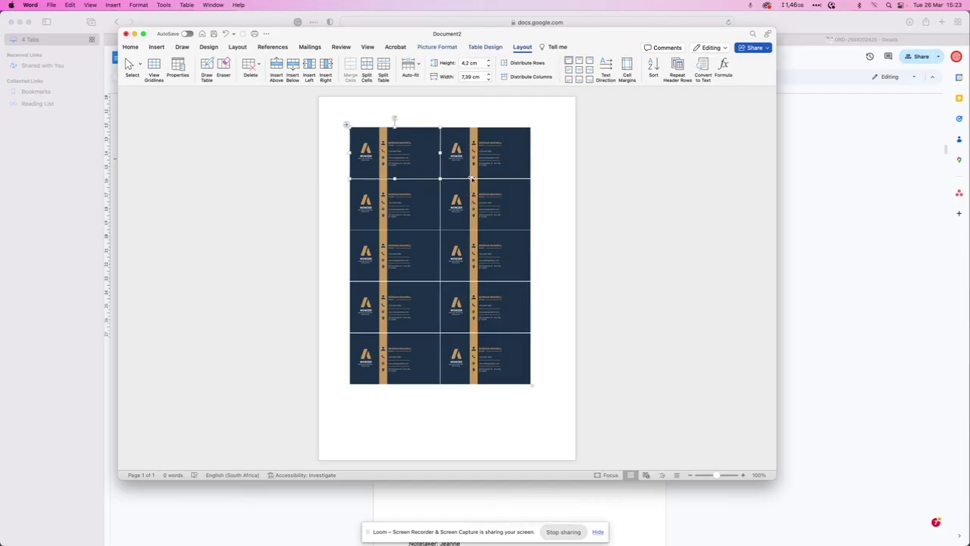
left_click(328, 116)
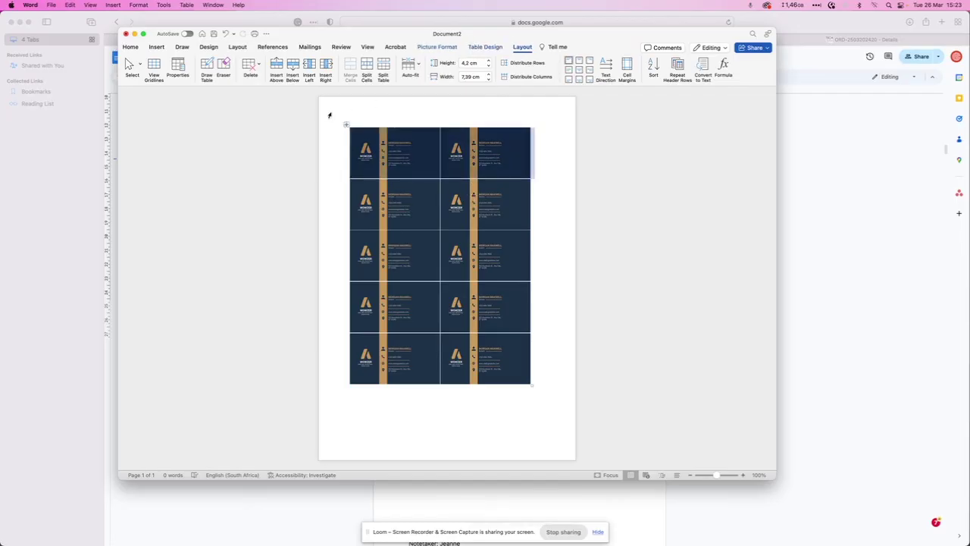
left_click(51, 5)
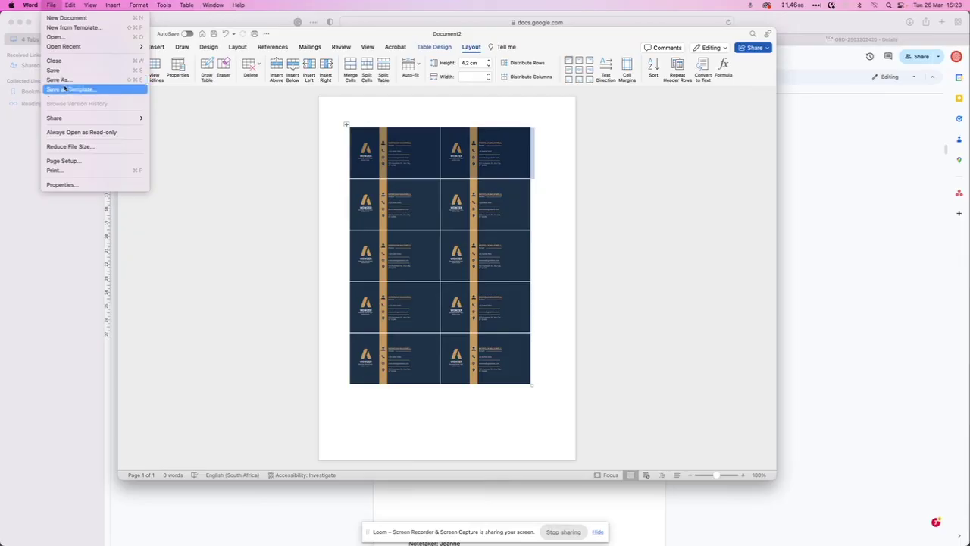
Step: Export the sheet as ExamplePrint.pdf to Downloads and open it in Acrobat from Finder
left_click(60, 79)
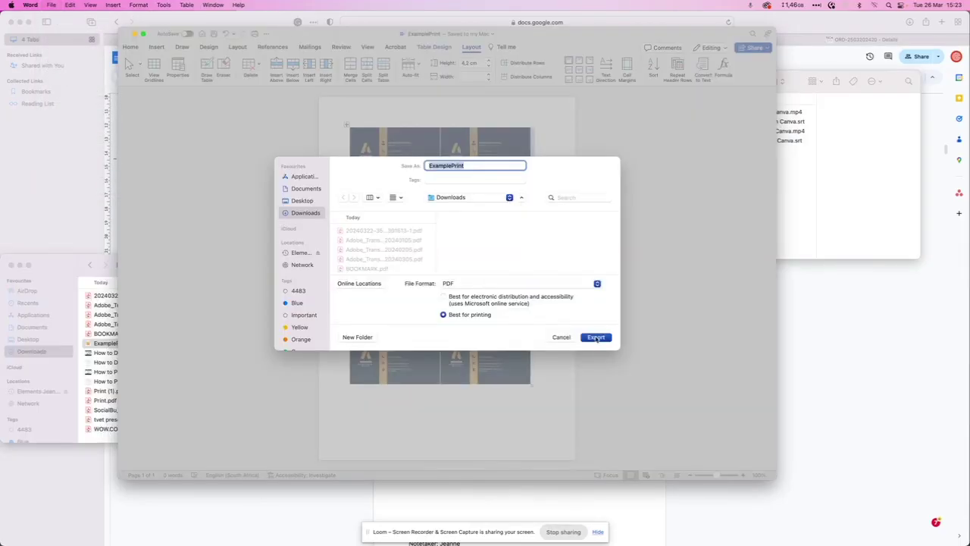
left_click(596, 338)
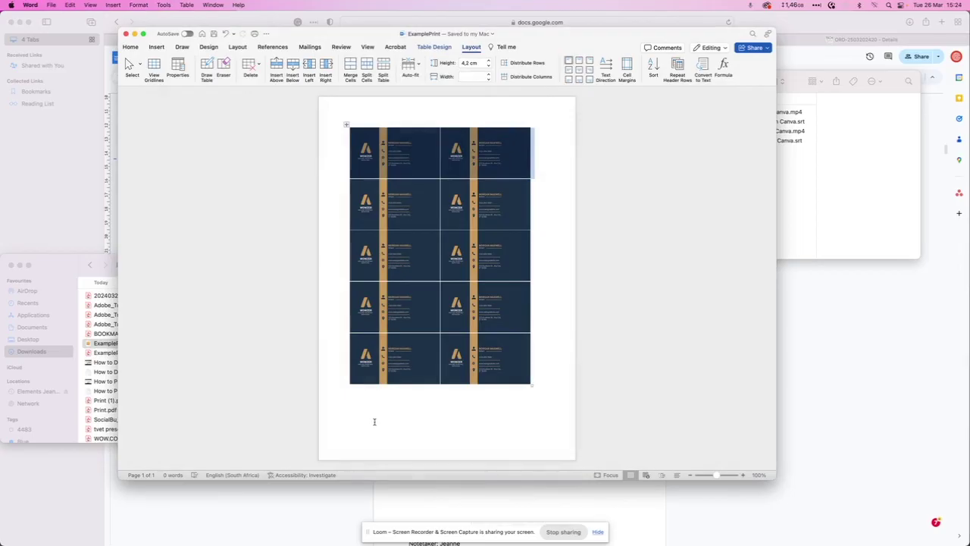
mouse_move(61, 534)
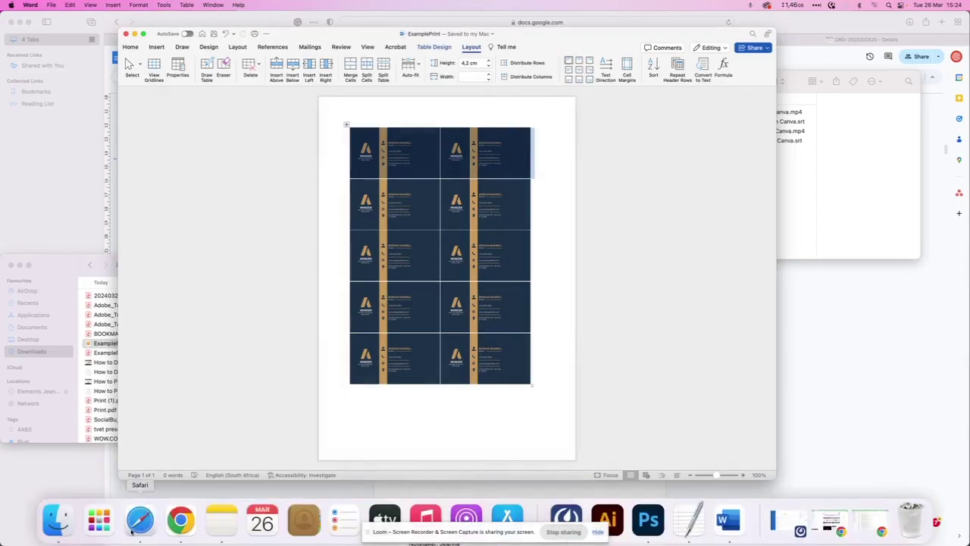
left_click(57, 520)
left_click(112, 353)
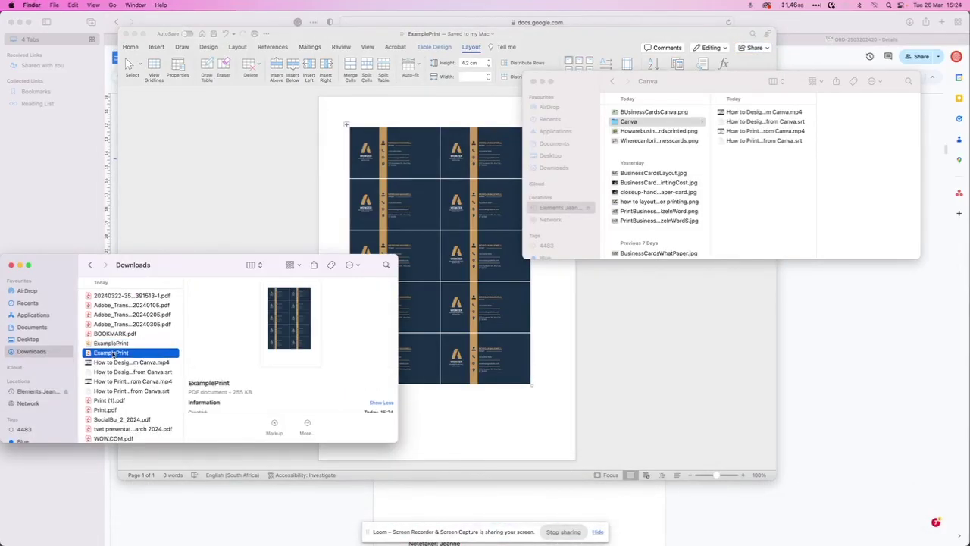
double_click(112, 353)
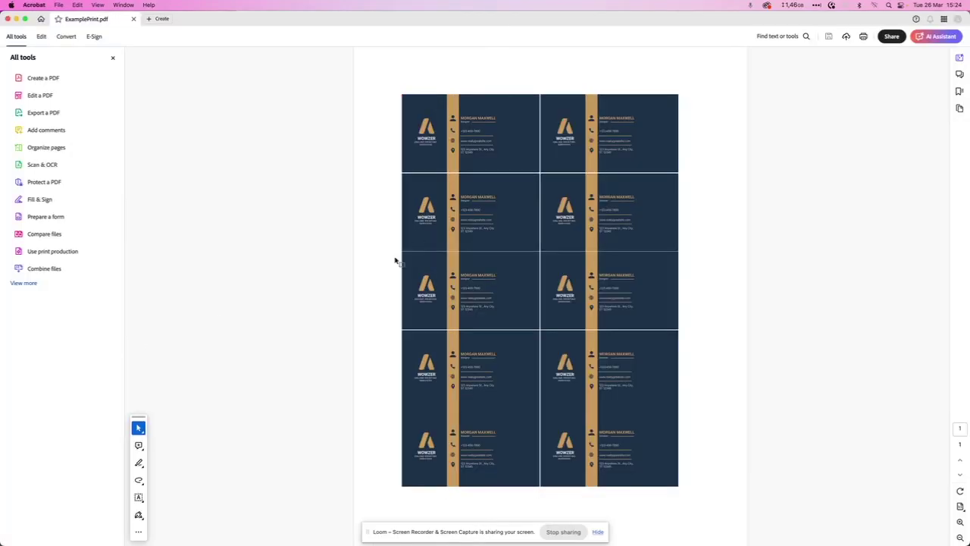
Step: Open Print for ExamplePrint.pdf and set Custom Scale to 120% after trying Actual size and Fit
left_click(59, 6)
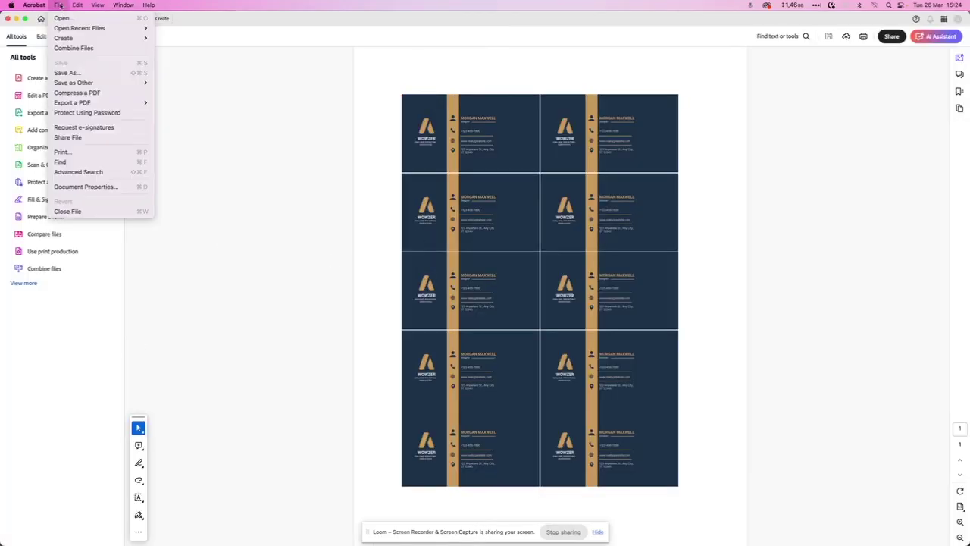
left_click(76, 154)
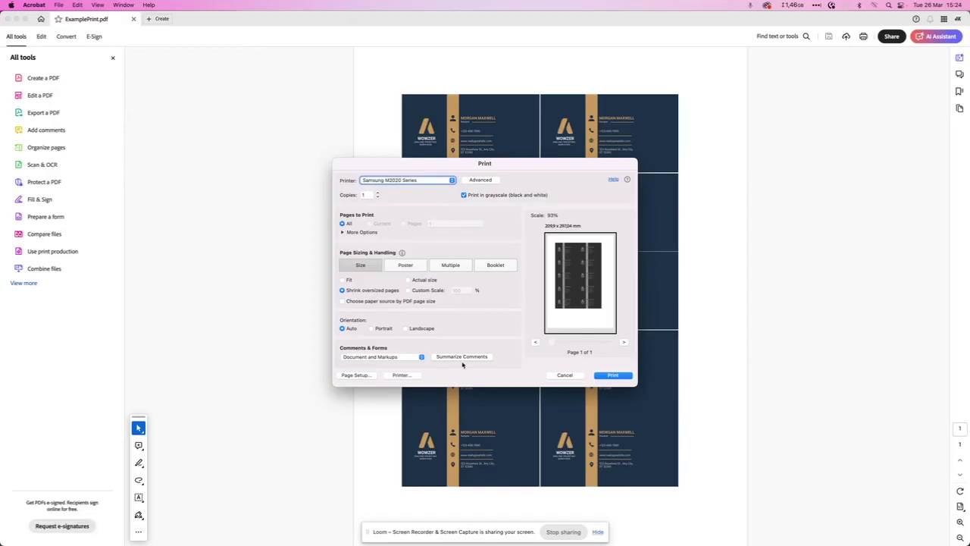
left_click(427, 280)
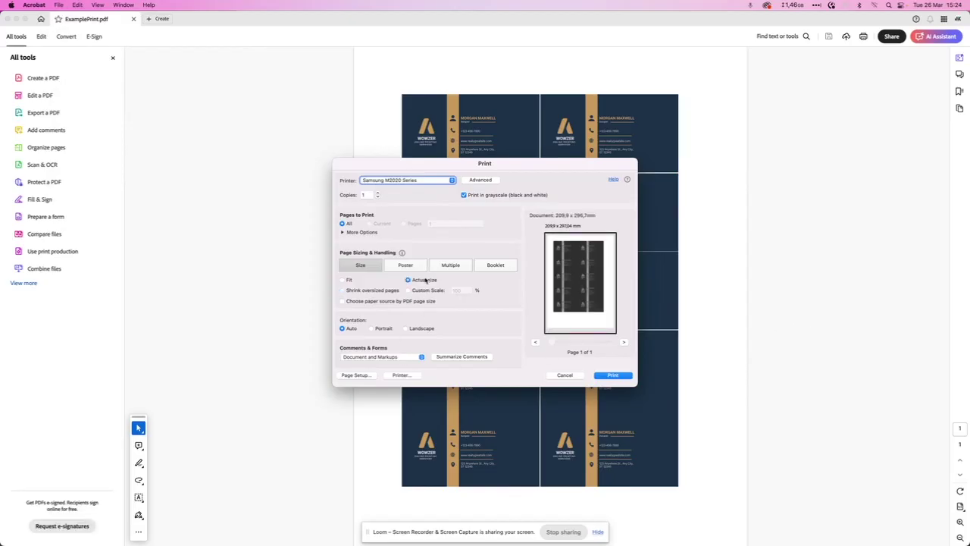
left_click(343, 280)
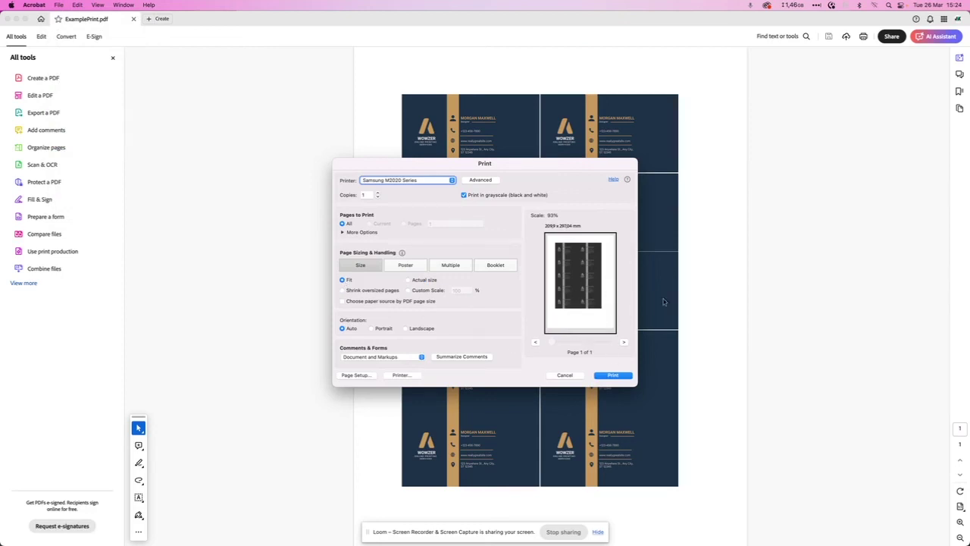
left_click(426, 293)
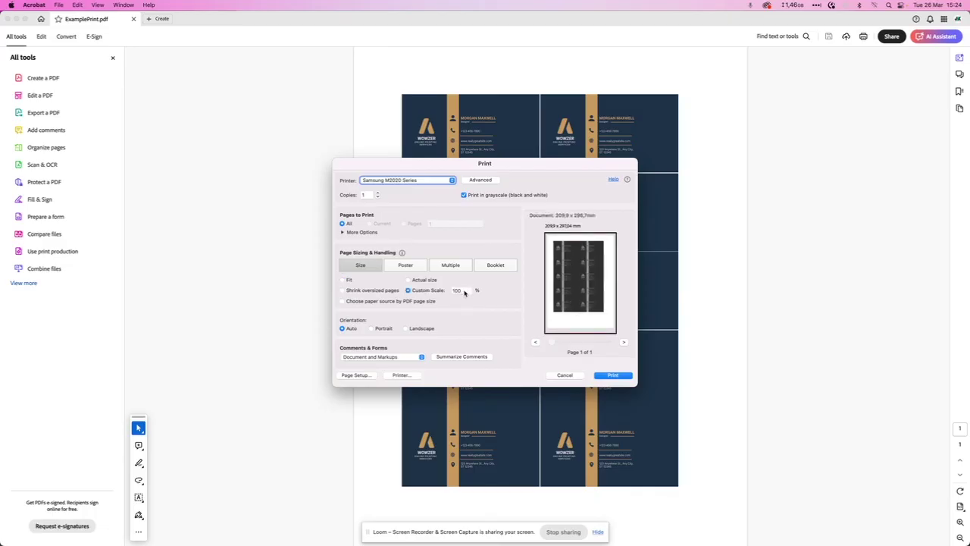
double_click(460, 289)
type("120")
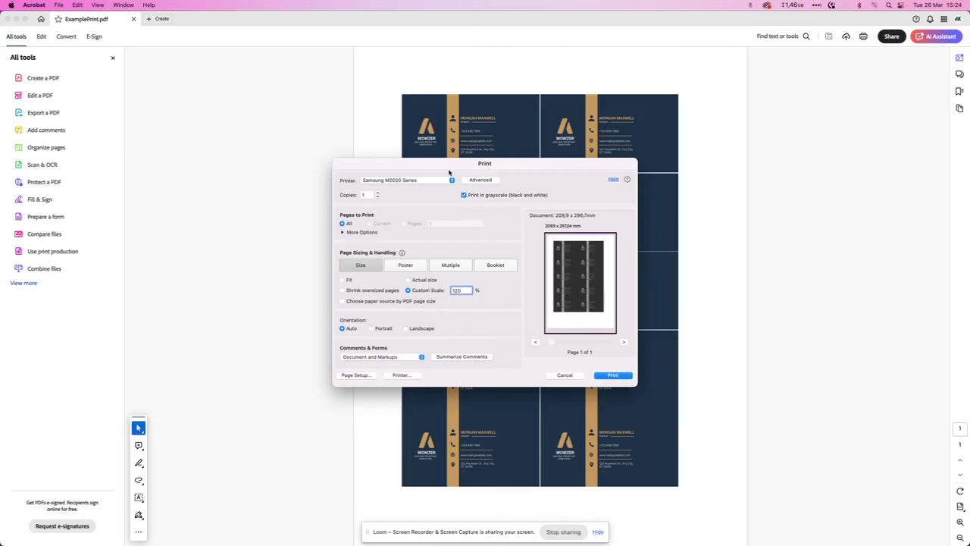
mouse_move(93, 540)
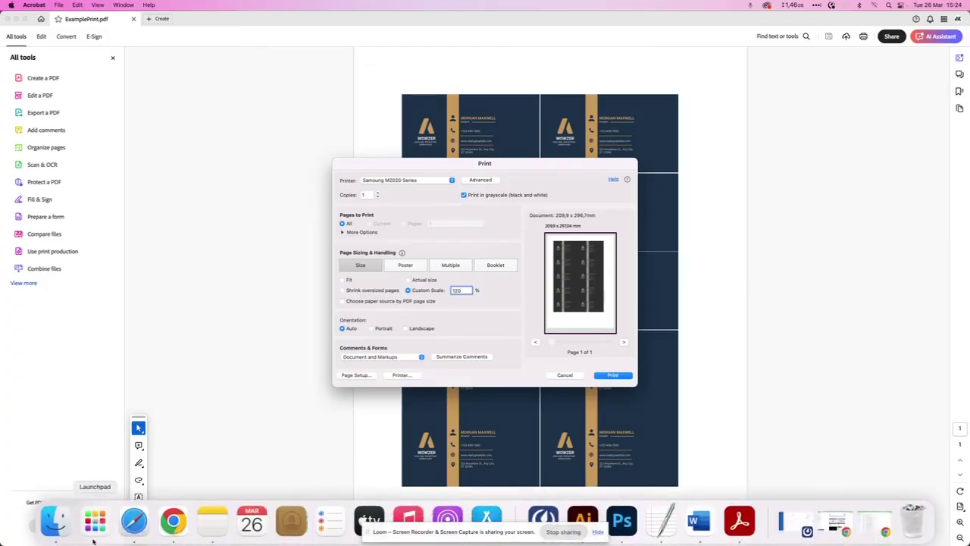